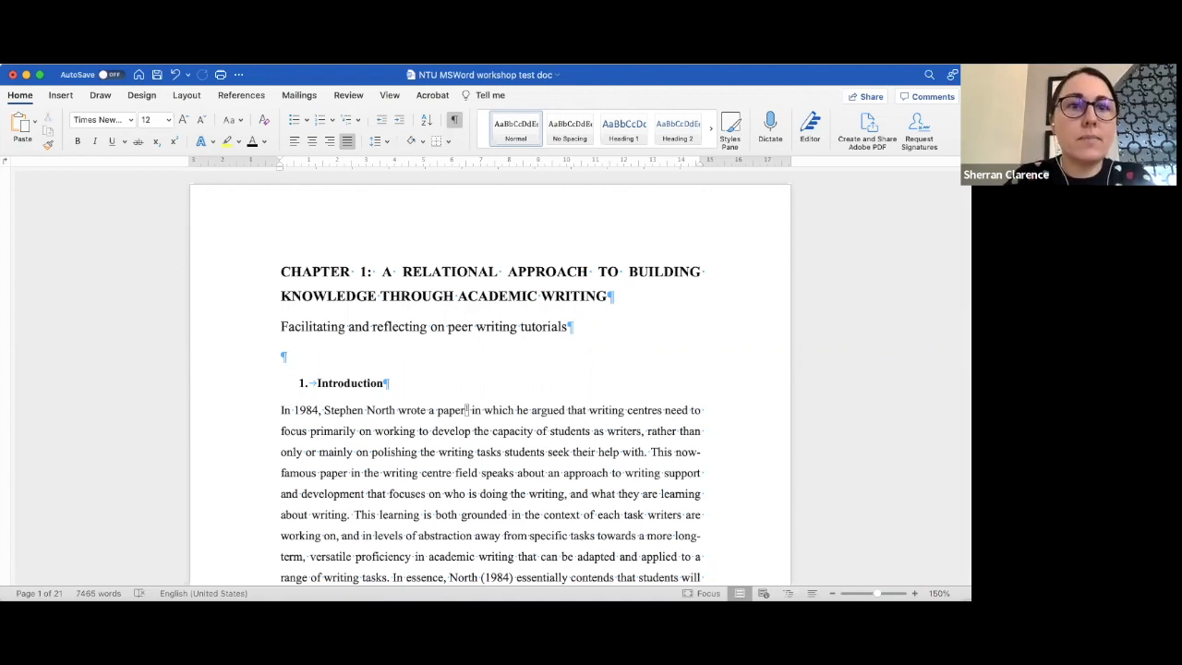
In the paragraph settings, review the outline levels and give the paragraph a First line special indentation
{"action": "left_click", "coordinate": [216, 58]}
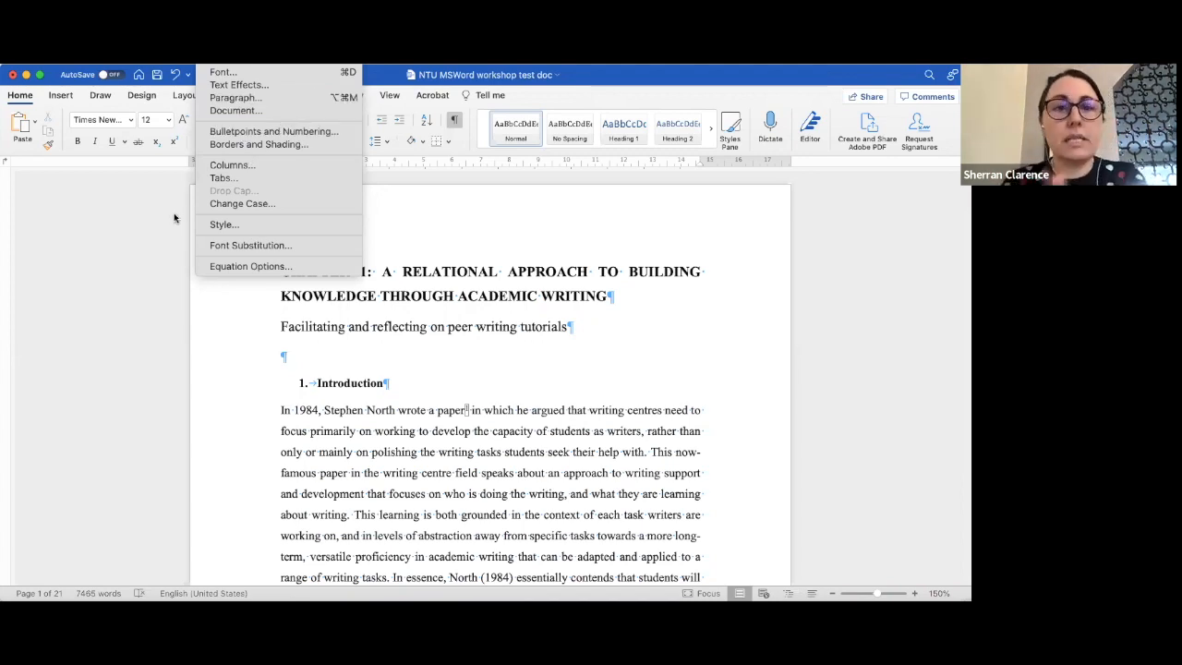
{"action": "left_click", "coordinate": [255, 102]}
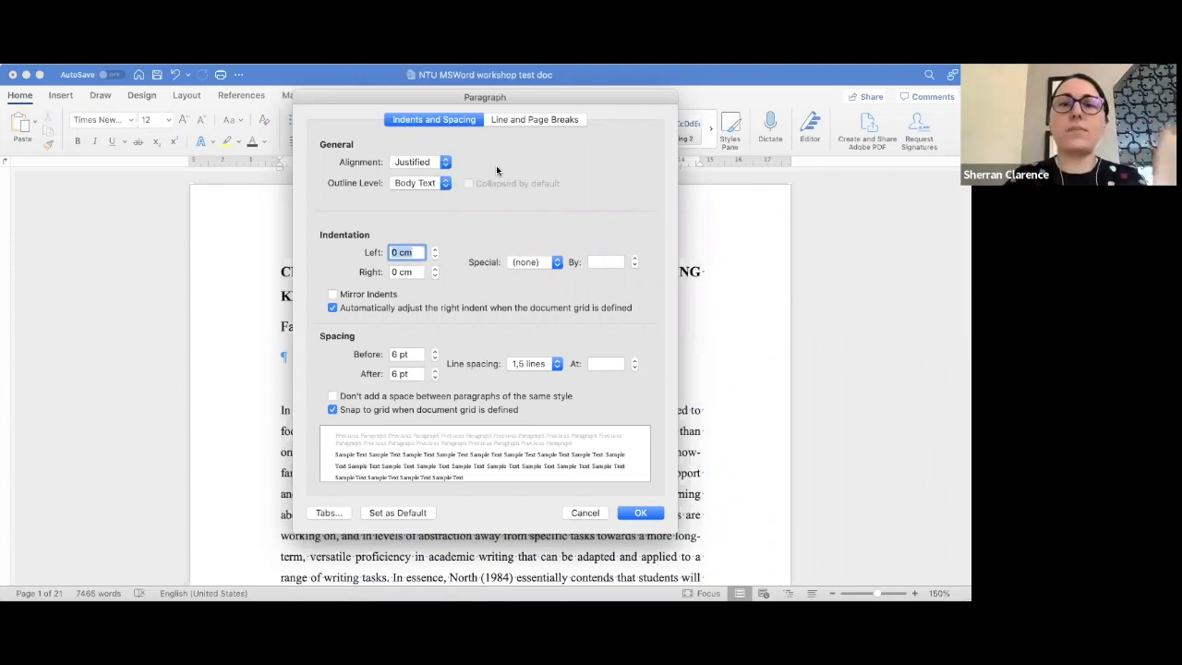
{"action": "left_click", "coordinate": [445, 184]}
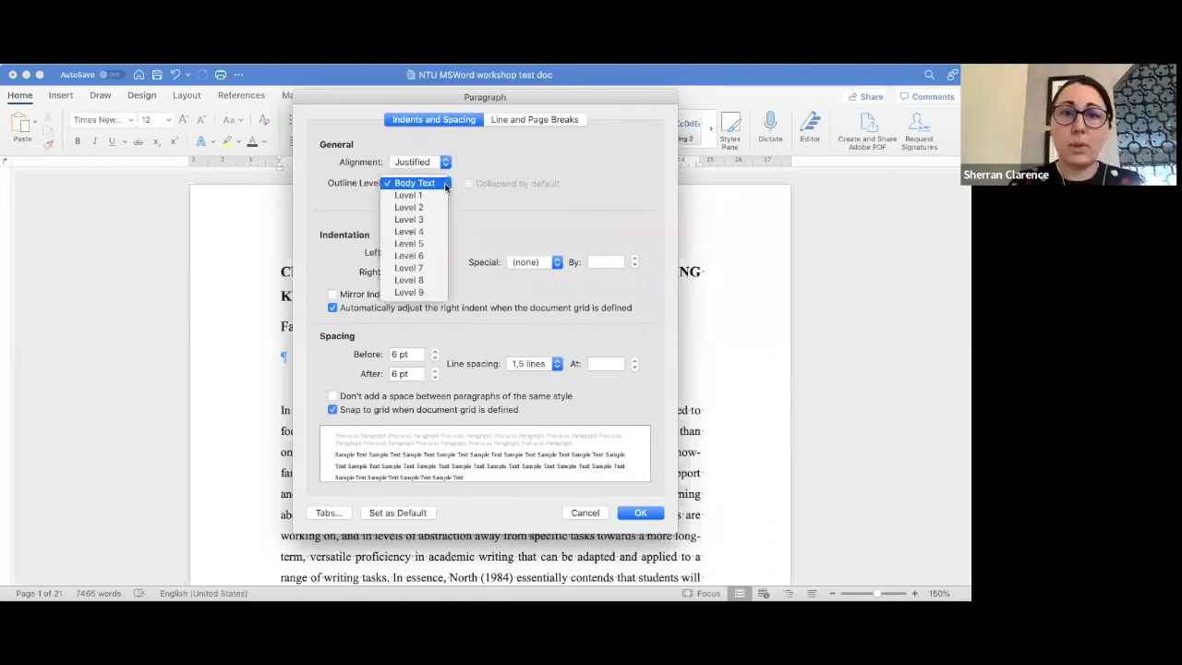
{"action": "left_click", "coordinate": [443, 183]}
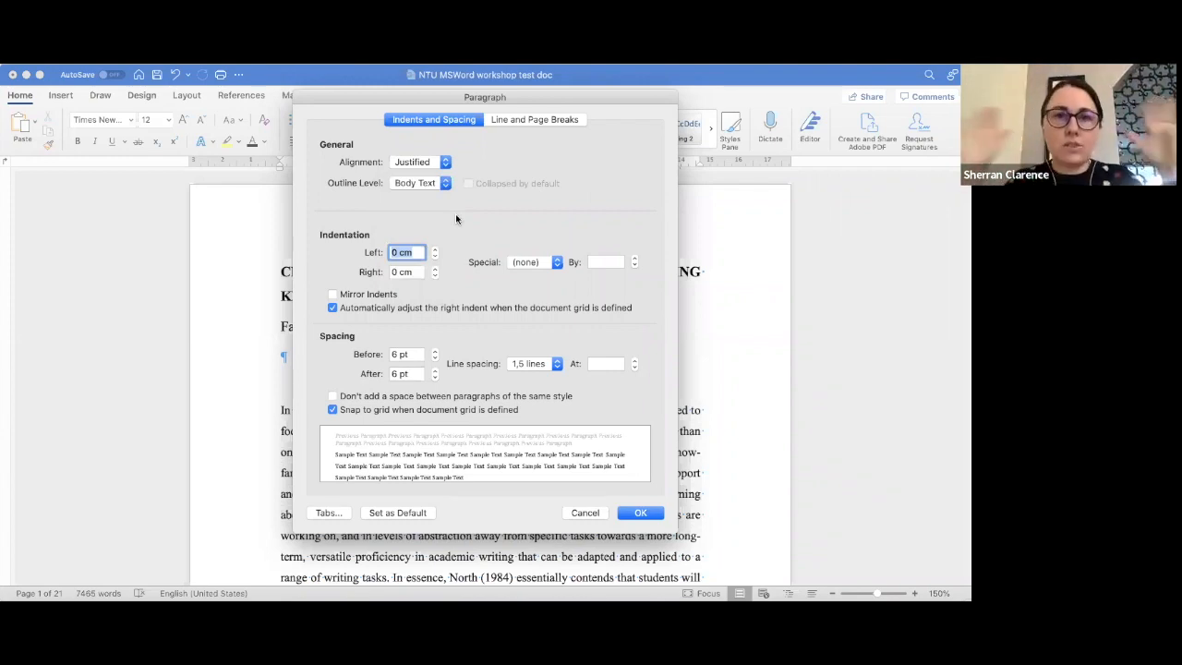
{"action": "left_click", "coordinate": [555, 265]}
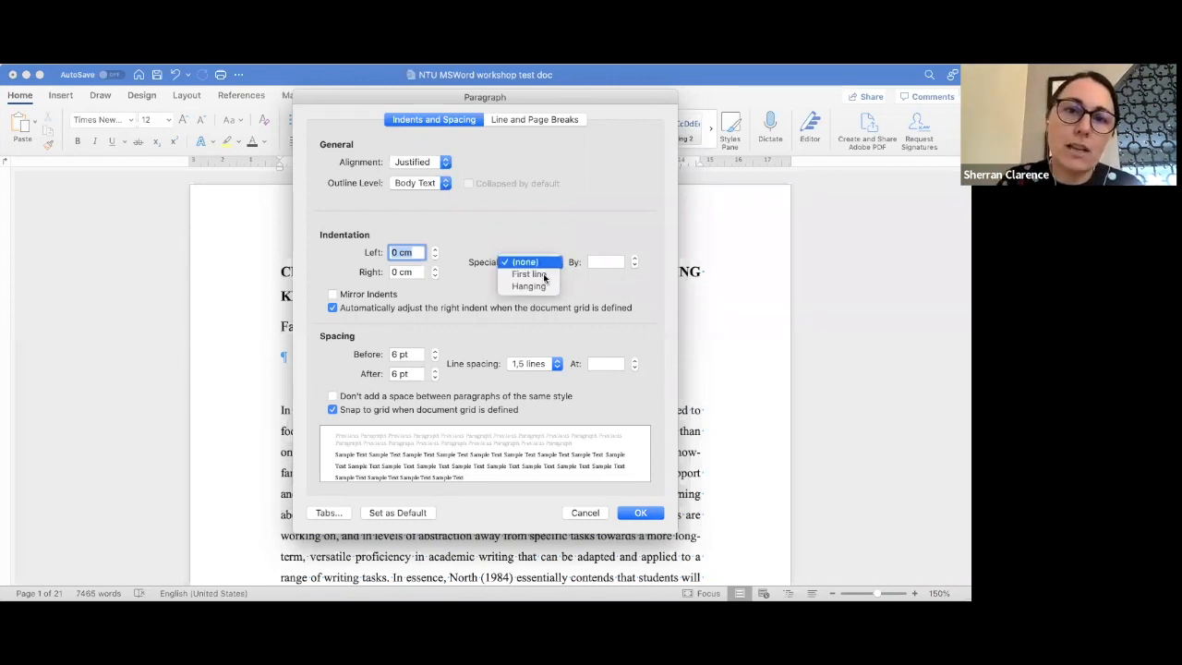
{"action": "left_click", "coordinate": [540, 274]}
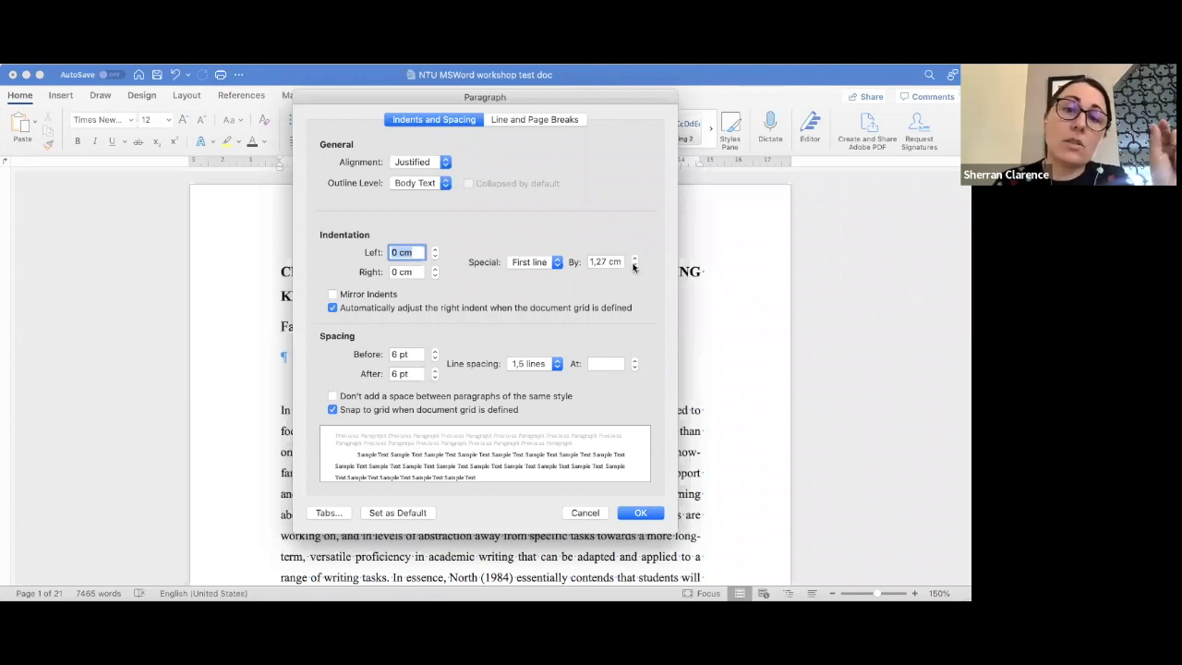
Lower the first-line indent amount to 0,5 cm and bring it back up to 1,27 cm
{"action": "left_click", "coordinate": [634, 267]}
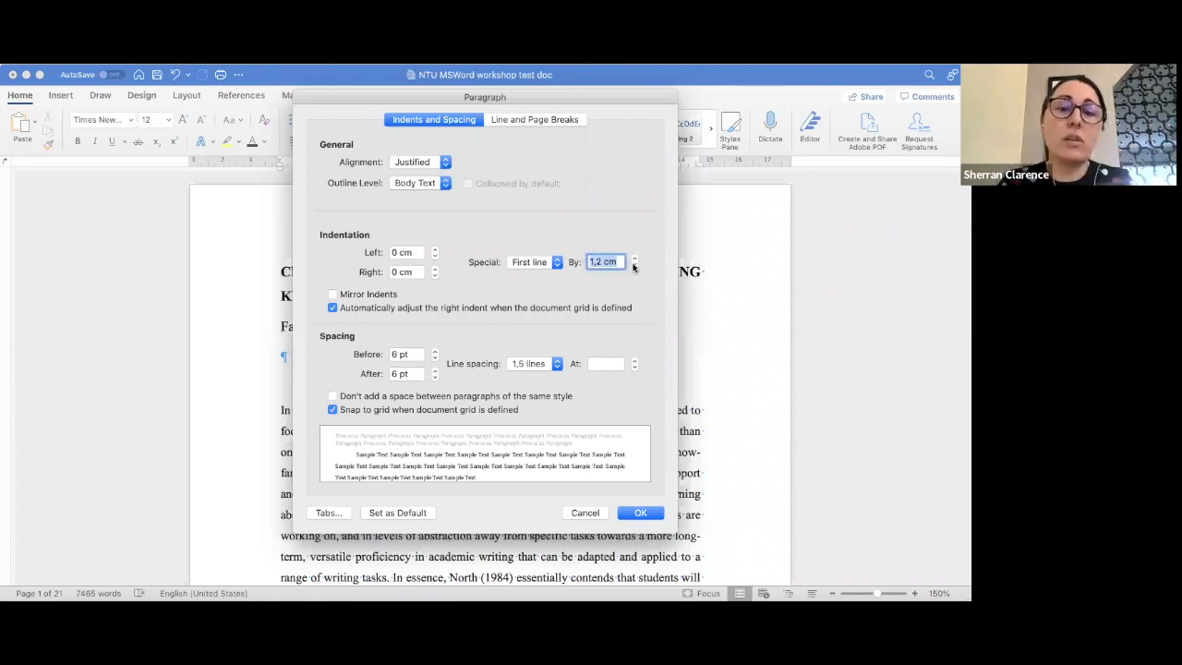
{"action": "left_click", "coordinate": [633, 267]}
{"action": "left_click", "coordinate": [633, 267]}
{"action": "left_click", "coordinate": [634, 267]}
{"action": "left_click", "coordinate": [633, 266]}
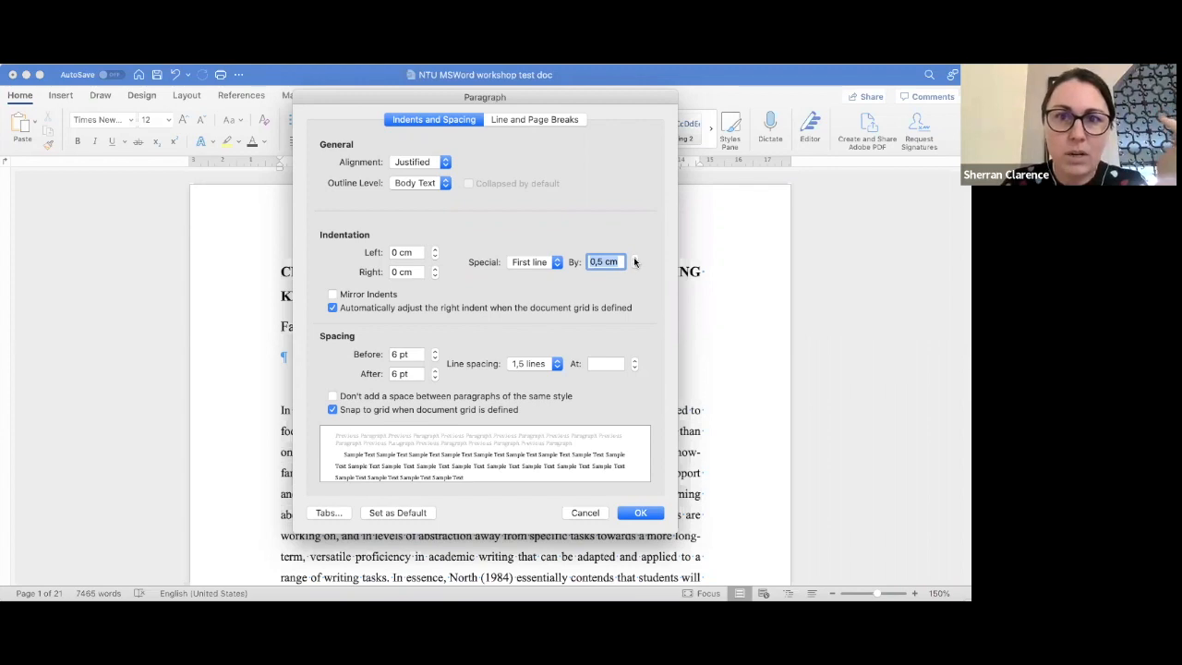
{"action": "left_click", "coordinate": [633, 257]}
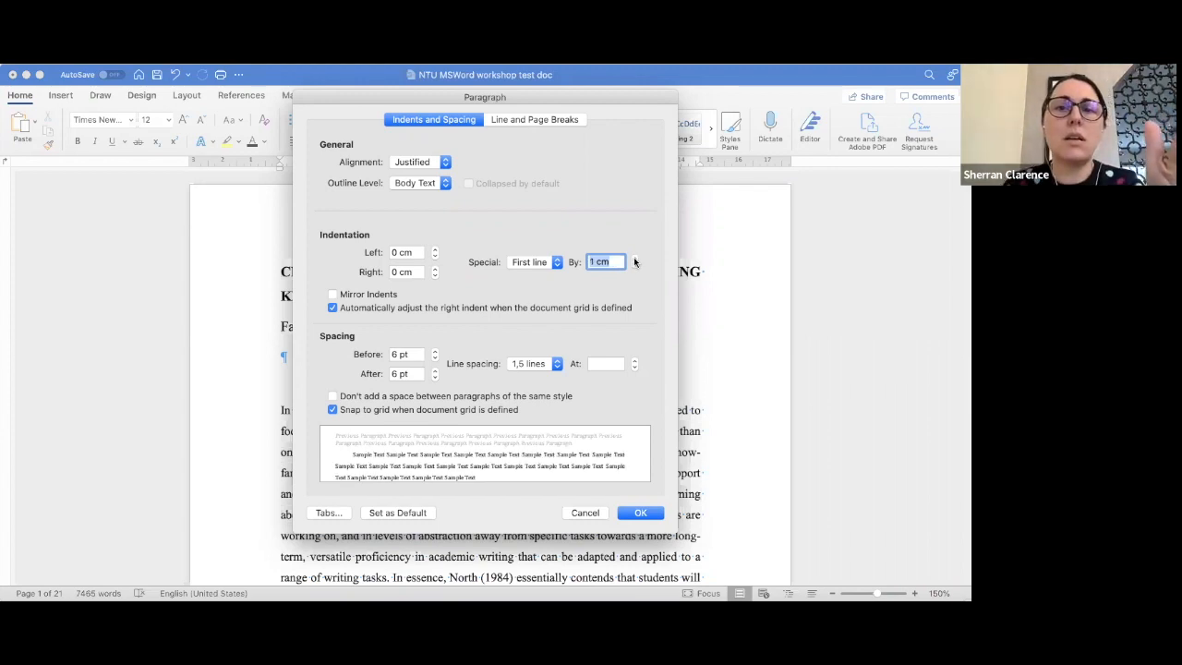
{"action": "left_click", "coordinate": [633, 259]}
{"action": "left_click", "coordinate": [633, 257]}
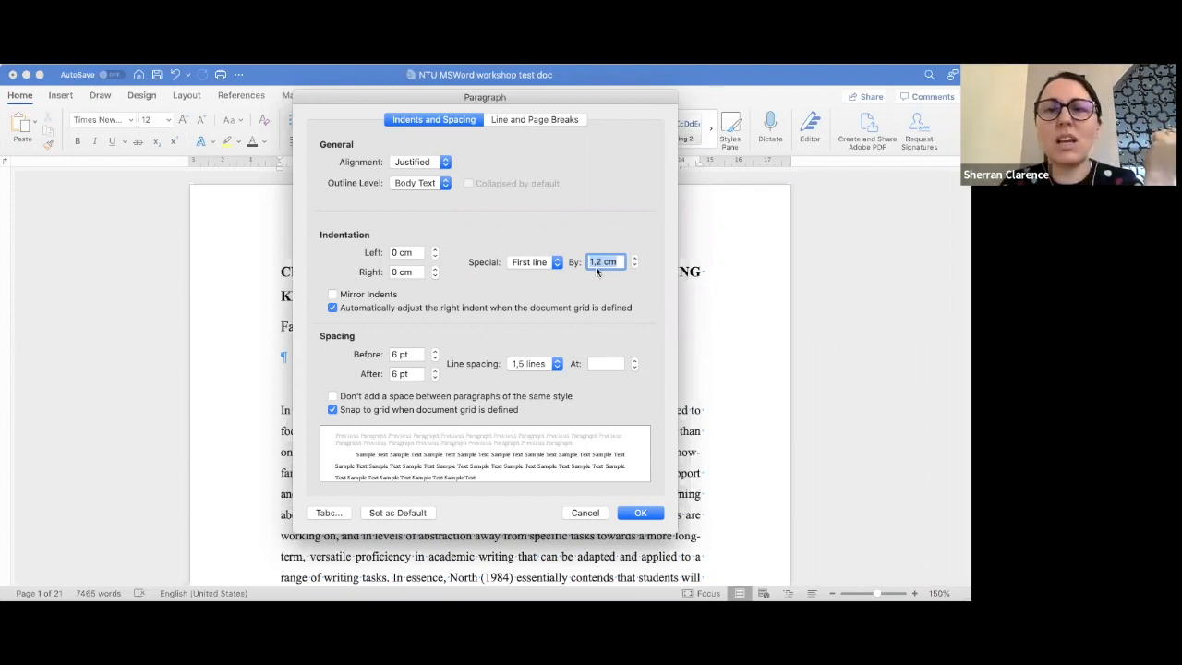
{"action": "left_click", "coordinate": [599, 264]}
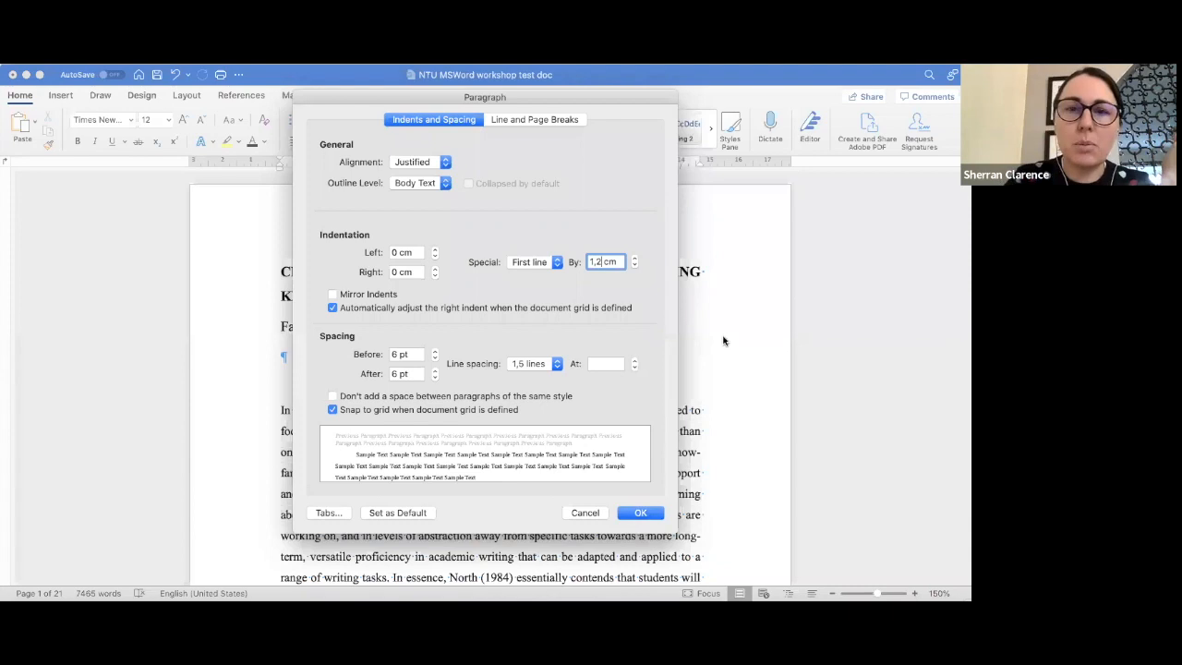
{"action": "type", "text": "7"}
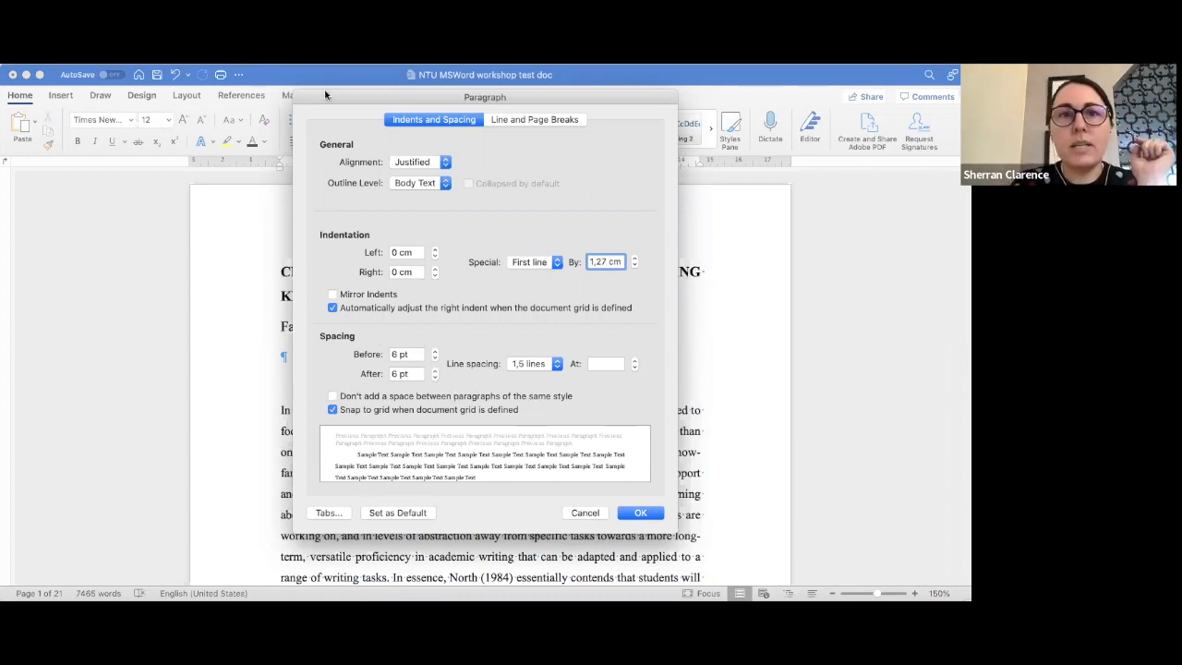
Move the Paragraph dialog off the document text and set the spacing before and after to 12 pt
{"action": "left_click_drag", "start_coordinate": [485, 97], "coordinate": [728, 104]}
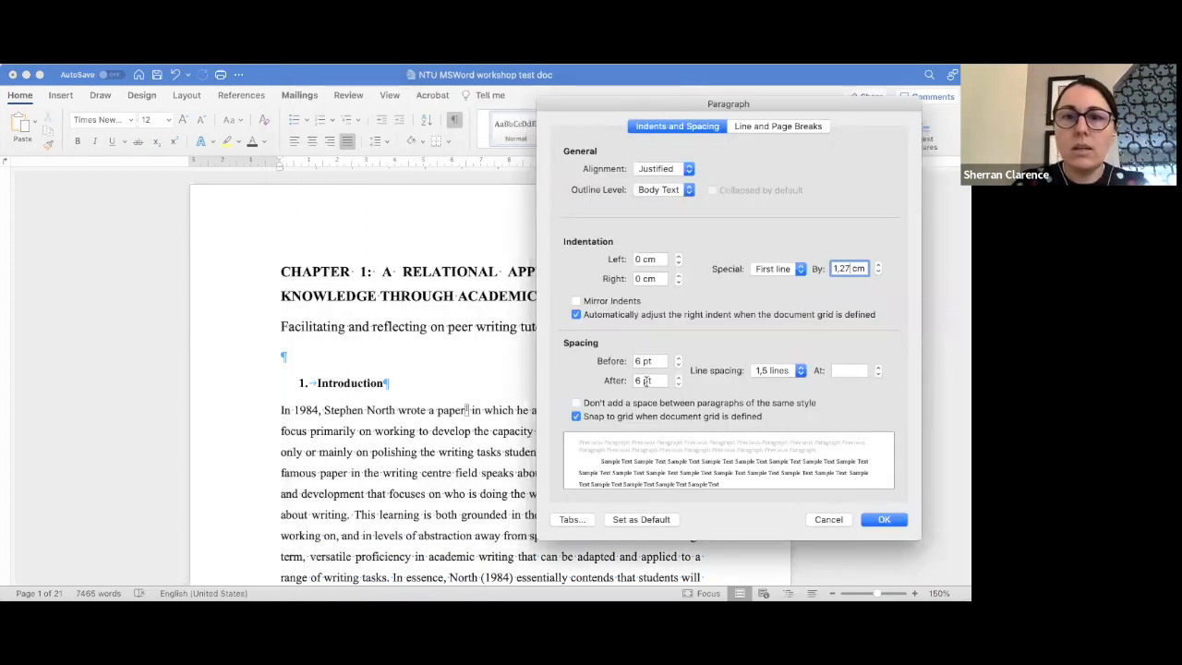
{"action": "left_click", "coordinate": [678, 358]}
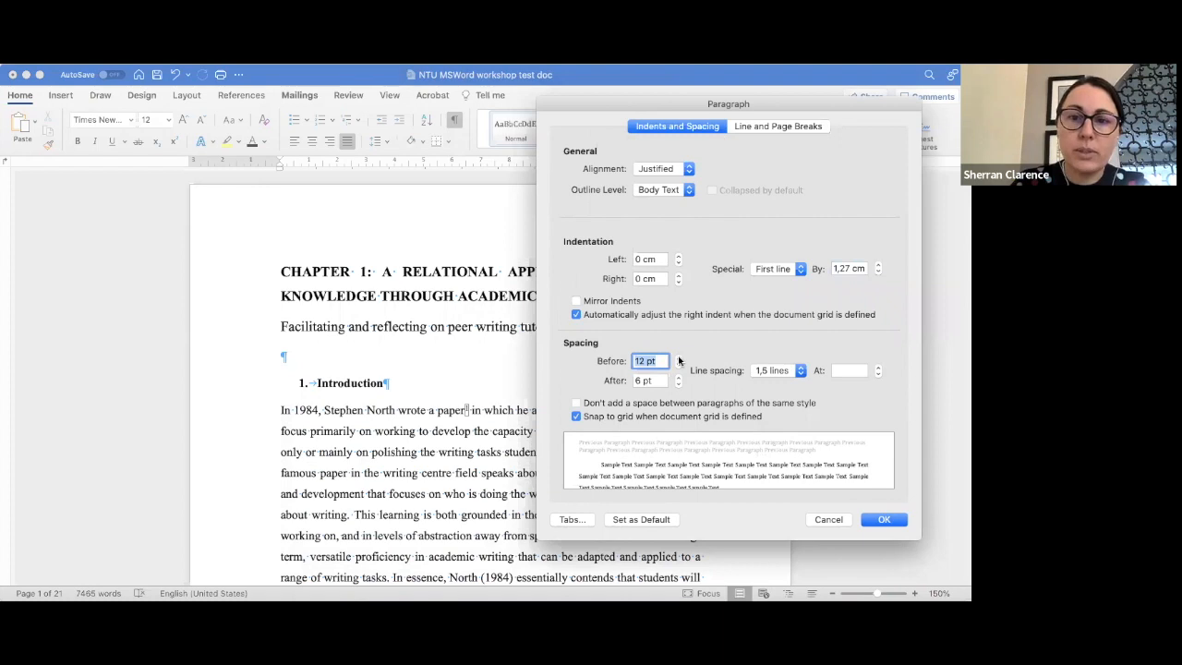
{"action": "left_click", "coordinate": [679, 367]}
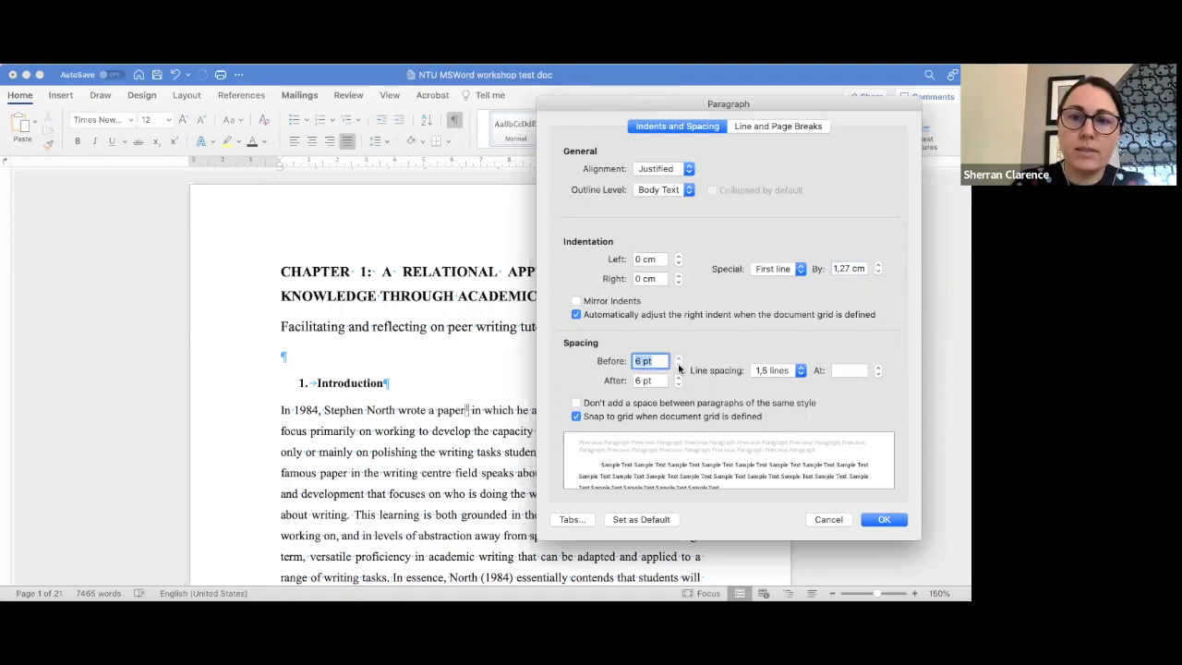
{"action": "left_click", "coordinate": [679, 366]}
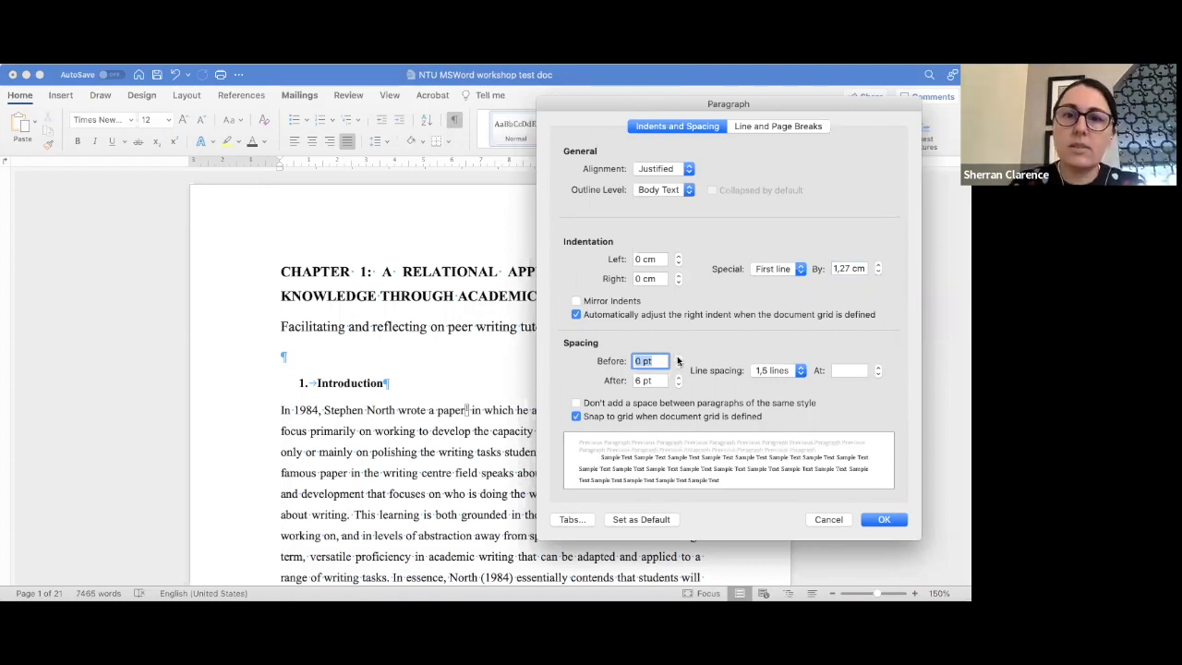
{"action": "left_click", "coordinate": [678, 358]}
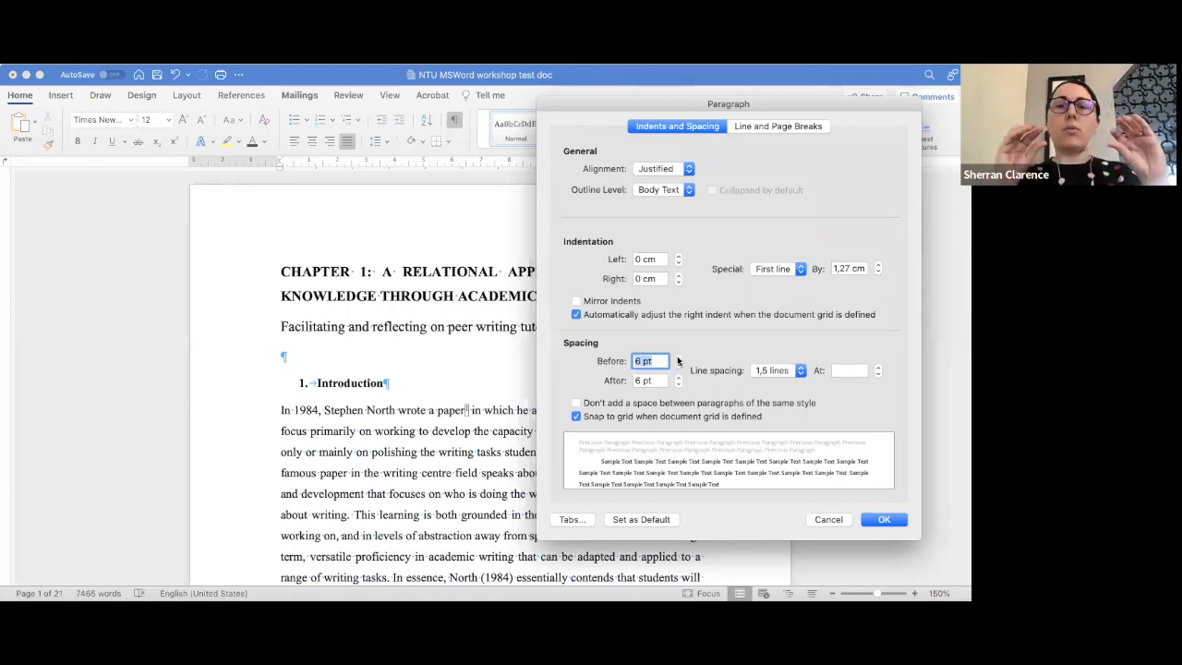
{"action": "left_click", "coordinate": [677, 358]}
{"action": "left_click", "coordinate": [678, 377]}
Review the line spacing options and try Multiple line spacing at 1.15
{"action": "left_click", "coordinate": [800, 369]}
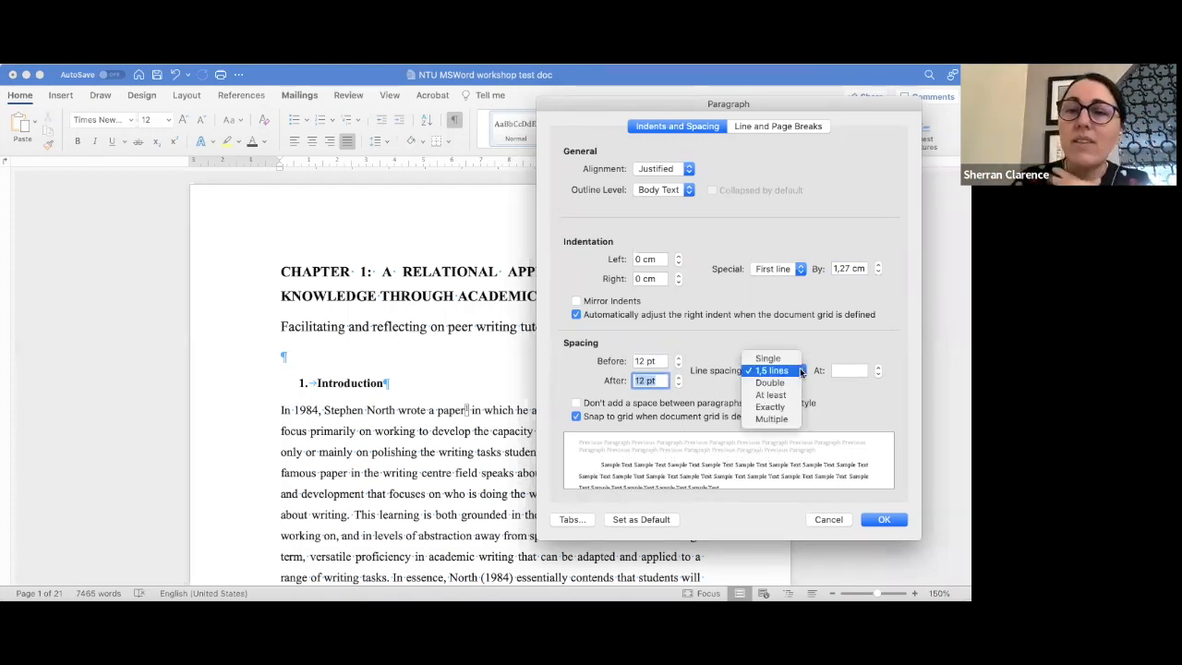
{"action": "left_click", "coordinate": [809, 397]}
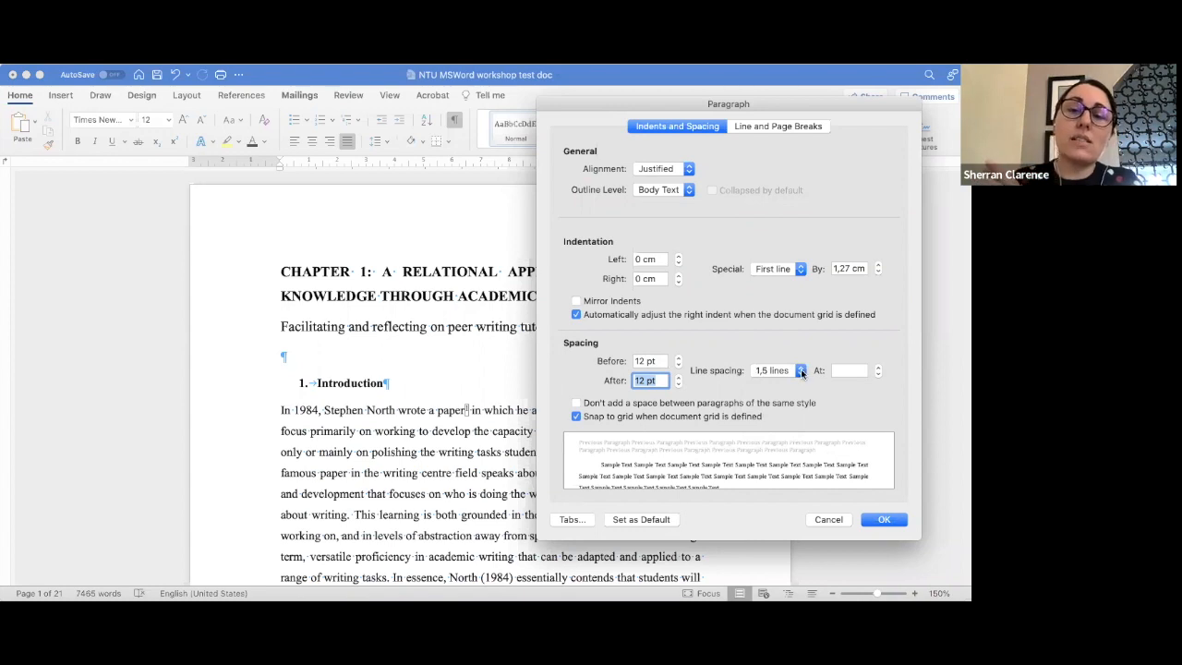
{"action": "left_click", "coordinate": [800, 370]}
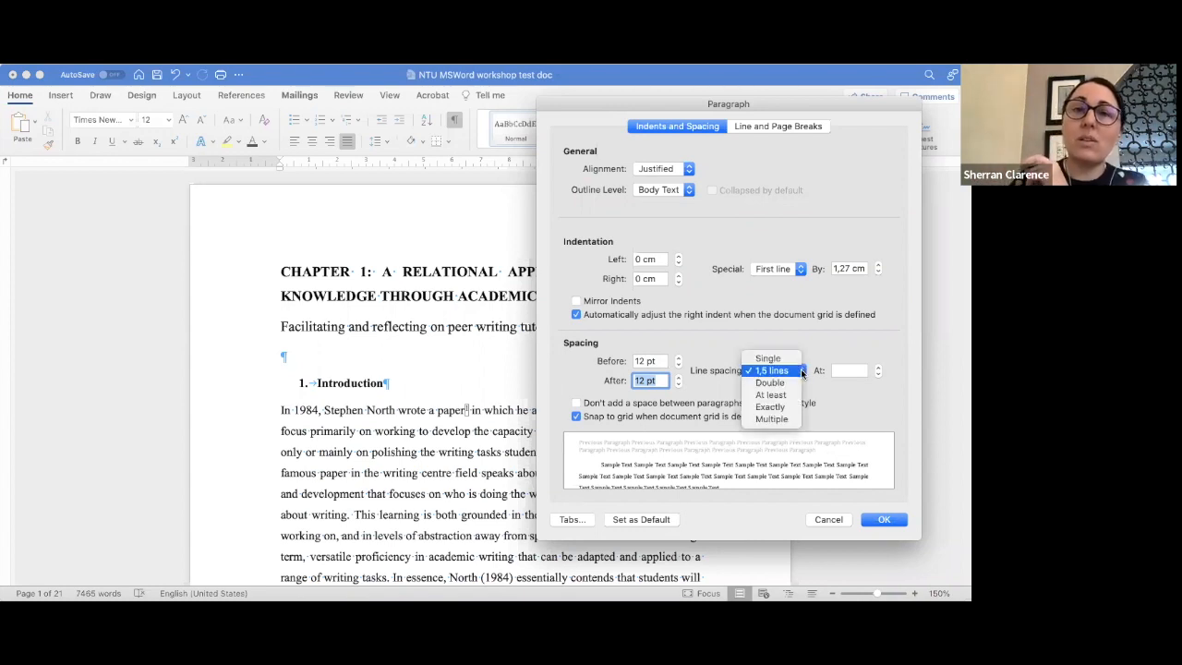
{"action": "left_click", "coordinate": [779, 419]}
{"action": "left_click", "coordinate": [841, 370]}
{"action": "key", "text": "BackSpace"}
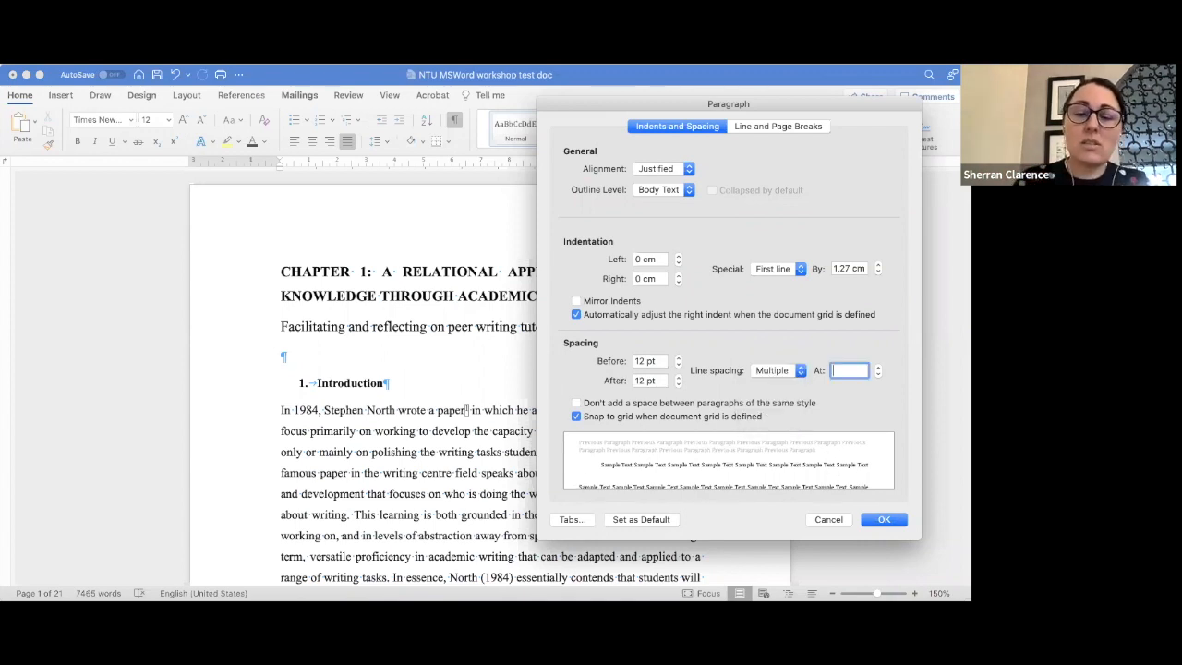
{"action": "type", "text": "1,1"}
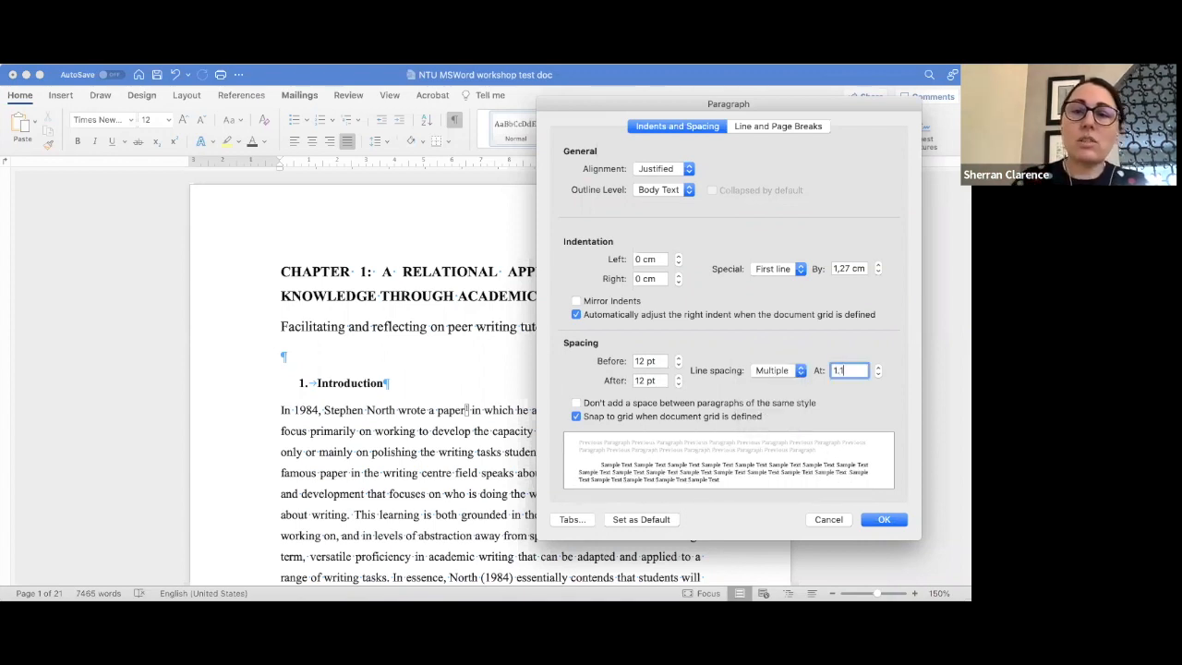
{"action": "type", "text": "5"}
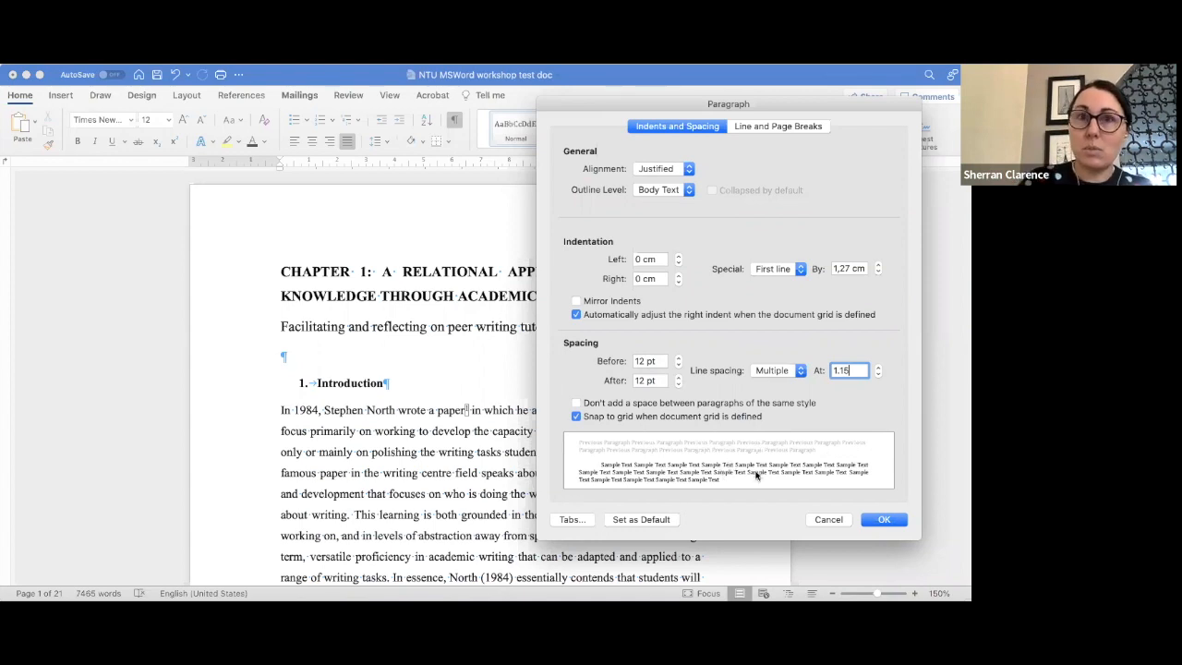
Set the line spacing to 1,5 lines and apply the paragraph settings
{"action": "left_click", "coordinate": [800, 371]}
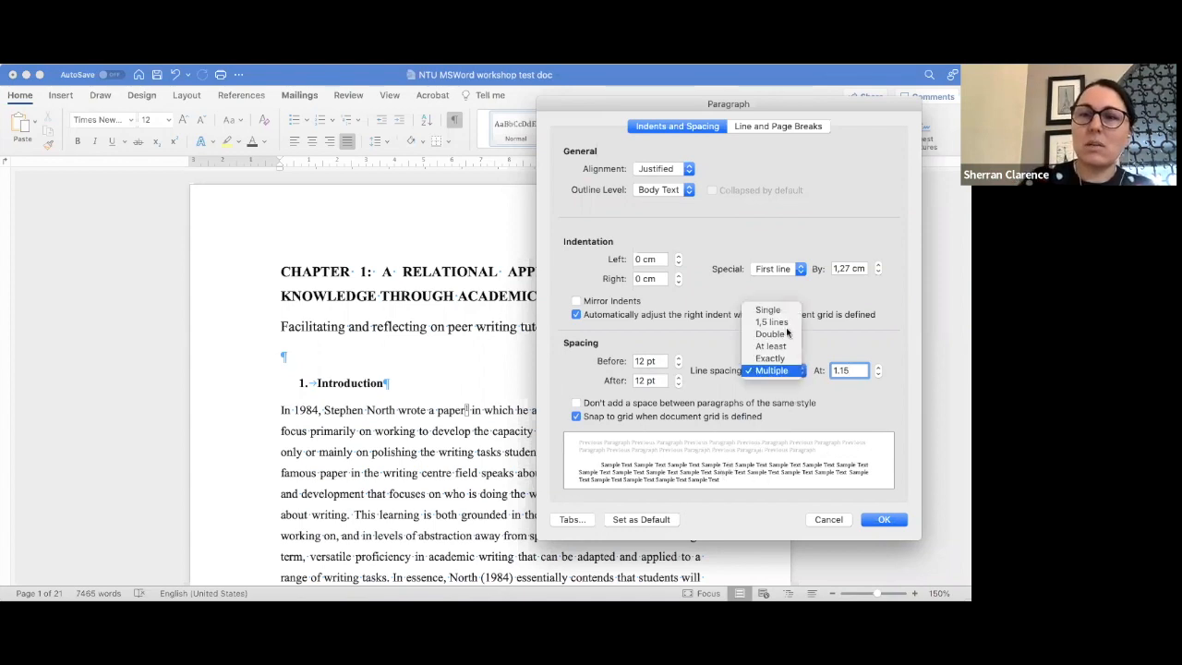
{"action": "left_click", "coordinate": [784, 324]}
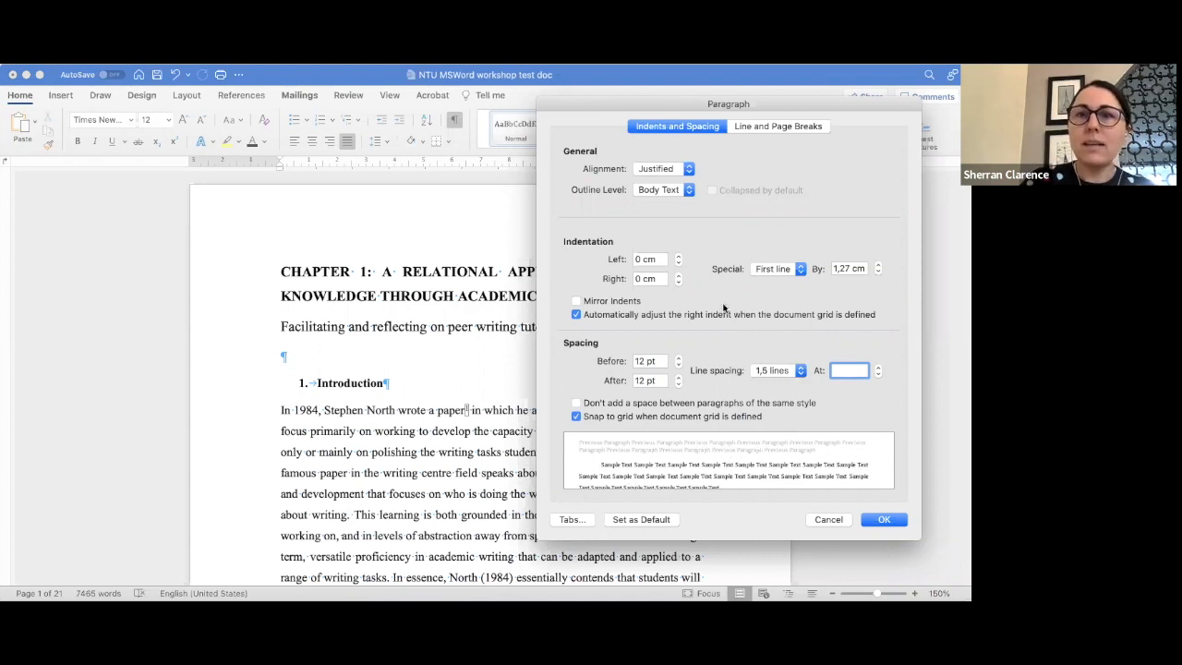
{"action": "left_click", "coordinate": [884, 520]}
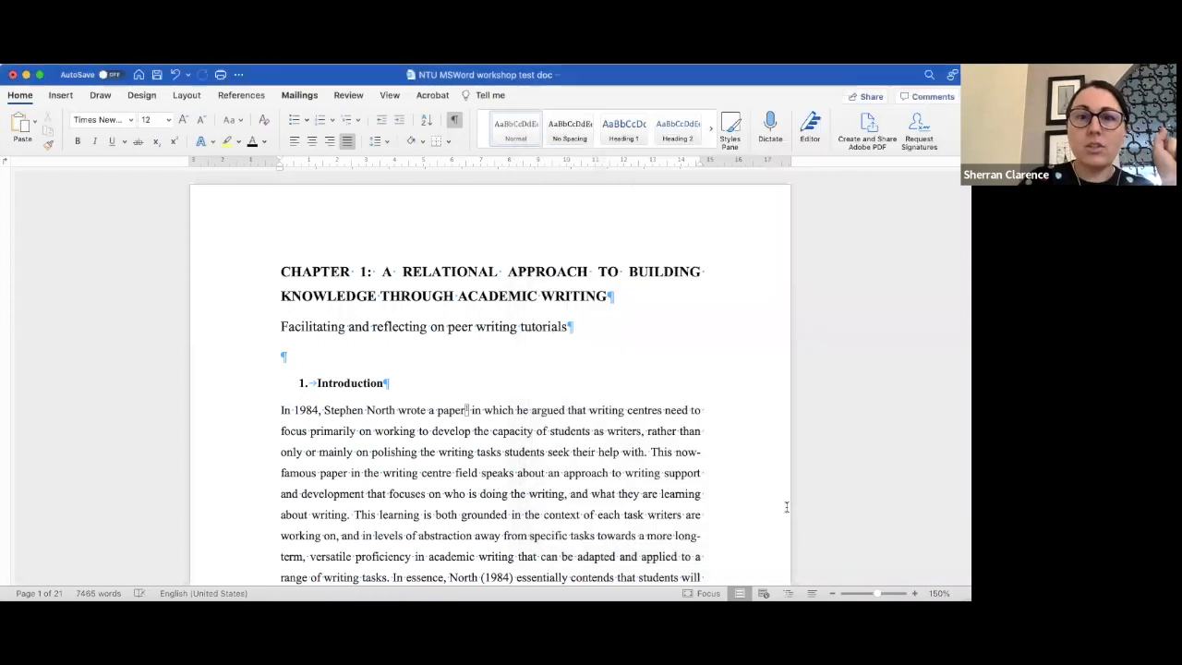
Examine the paragraph indents and spacing throughout the chapter, from the Introduction to the second numbered section
{"action": "scroll", "coordinate": [690, 486], "scroll_direction": "down", "scroll_amount": 20}
{"action": "scroll", "coordinate": [690, 485], "scroll_direction": "down", "scroll_amount": 5}
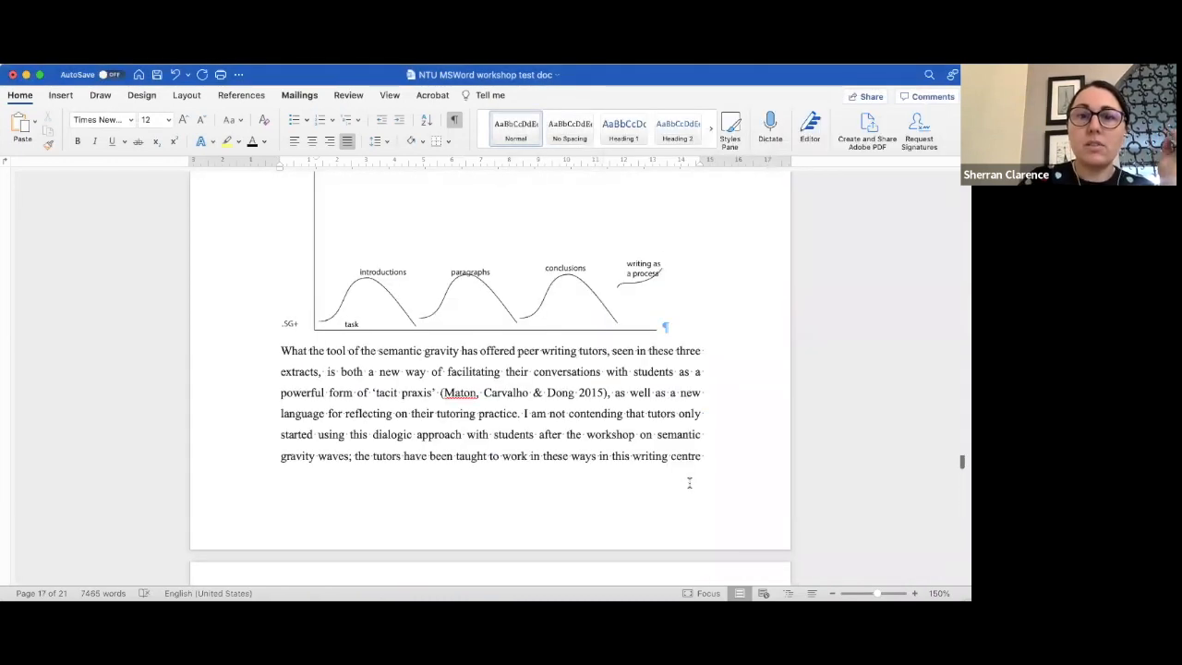
{"action": "scroll", "coordinate": [690, 486], "scroll_direction": "up", "scroll_amount": 15}
{"action": "scroll", "coordinate": [690, 482], "scroll_direction": "up", "scroll_amount": 5}
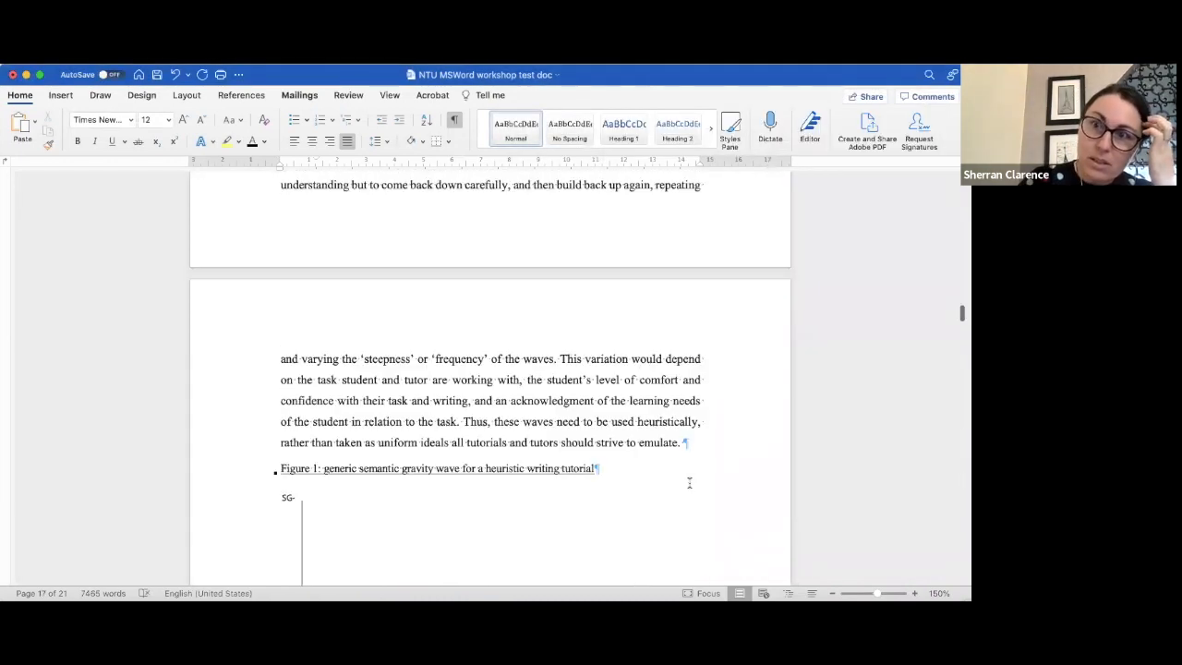
{"action": "scroll", "coordinate": [647, 471], "scroll_direction": "up", "scroll_amount": 20}
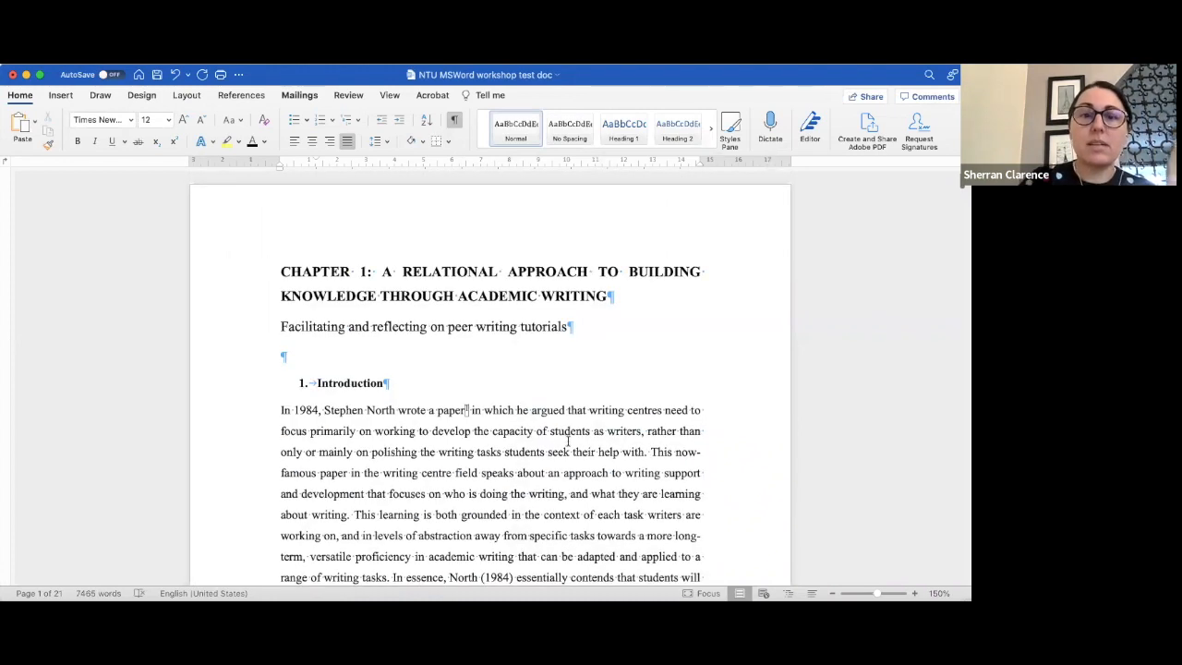
{"action": "scroll", "coordinate": [568, 441], "scroll_direction": "down", "scroll_amount": 8}
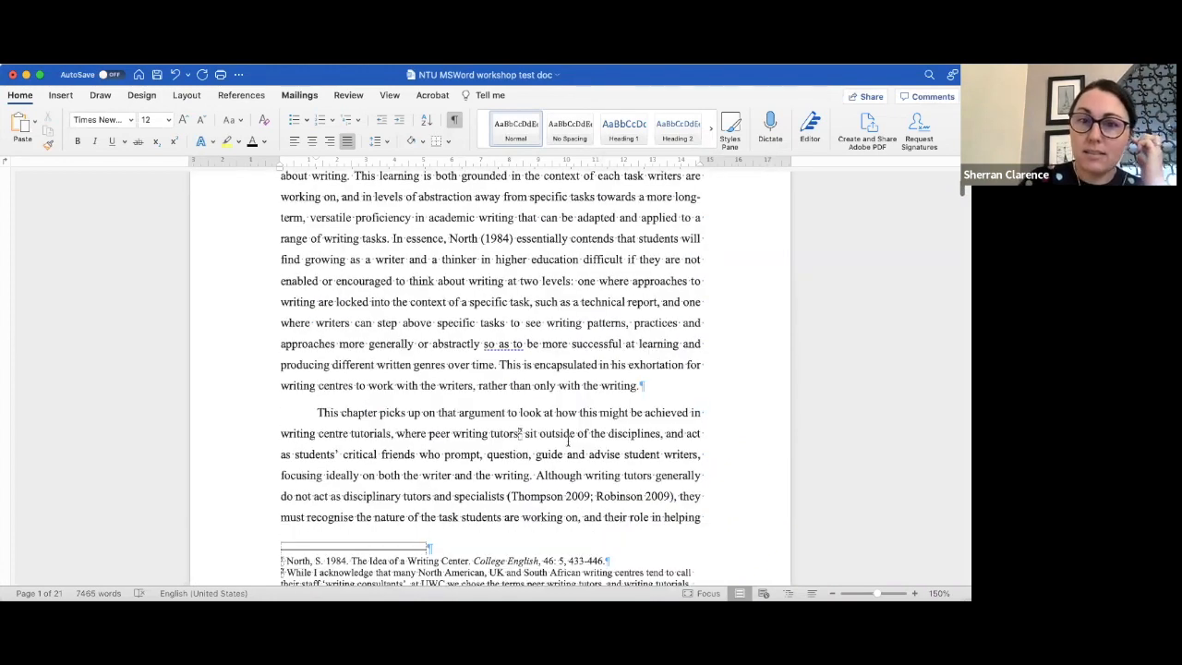
{"action": "scroll", "coordinate": [568, 441], "scroll_direction": "down", "scroll_amount": 5}
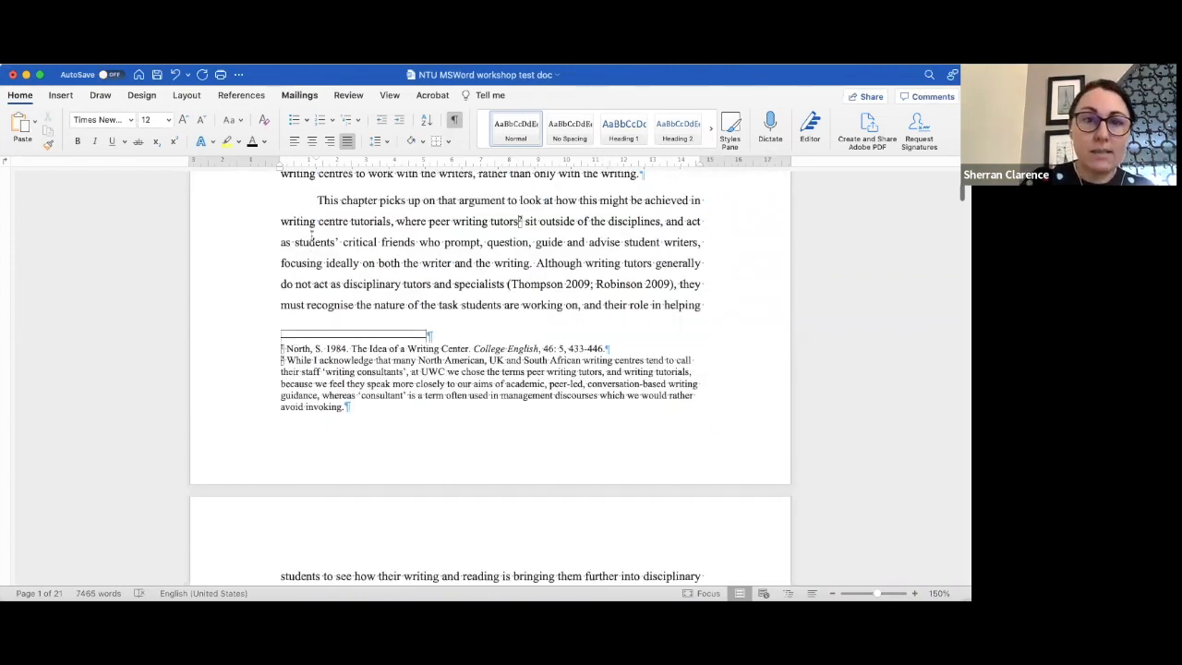
{"action": "scroll", "coordinate": [332, 277], "scroll_direction": "up", "scroll_amount": 8}
{"action": "scroll", "coordinate": [379, 399], "scroll_direction": "up", "scroll_amount": 4}
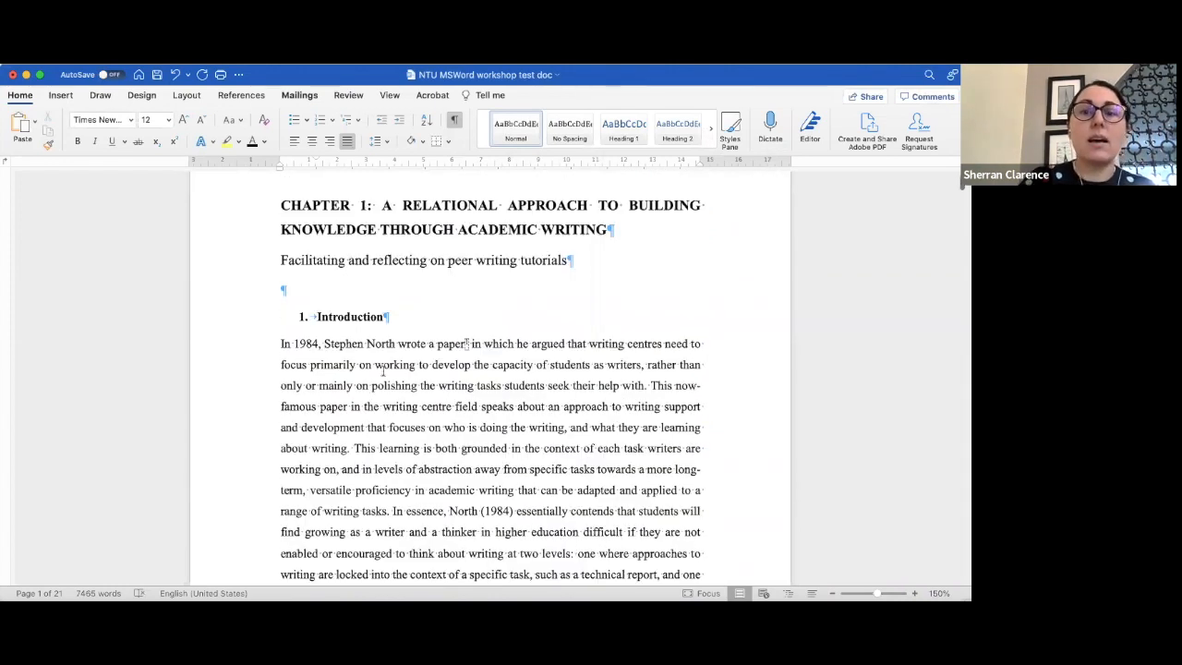
{"action": "scroll", "coordinate": [384, 369], "scroll_direction": "down", "scroll_amount": 6}
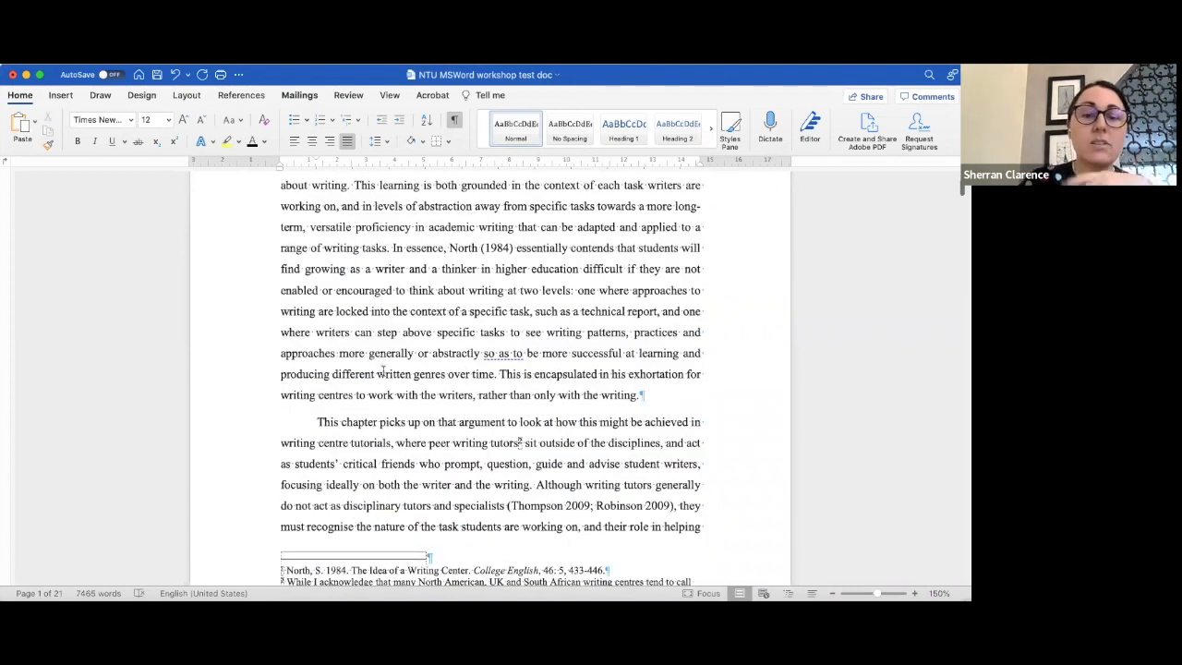
{"action": "scroll", "coordinate": [383, 369], "scroll_direction": "down", "scroll_amount": 8}
{"action": "scroll", "coordinate": [383, 370], "scroll_direction": "down", "scroll_amount": 10}
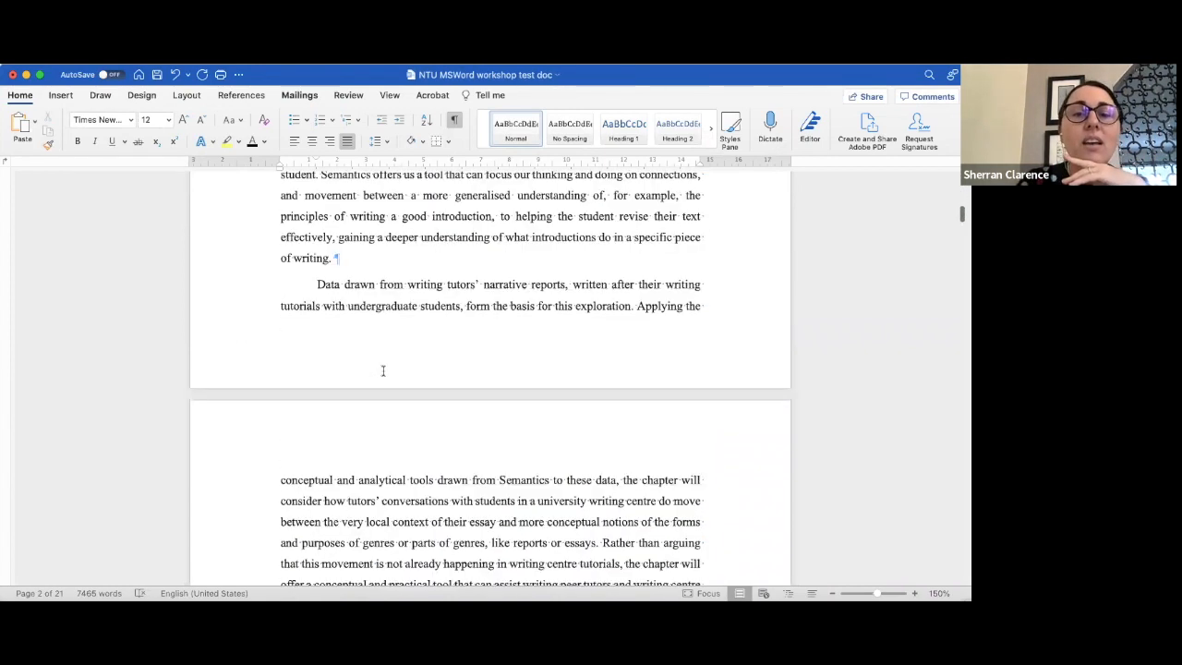
{"action": "scroll", "coordinate": [383, 370], "scroll_direction": "down", "scroll_amount": 10}
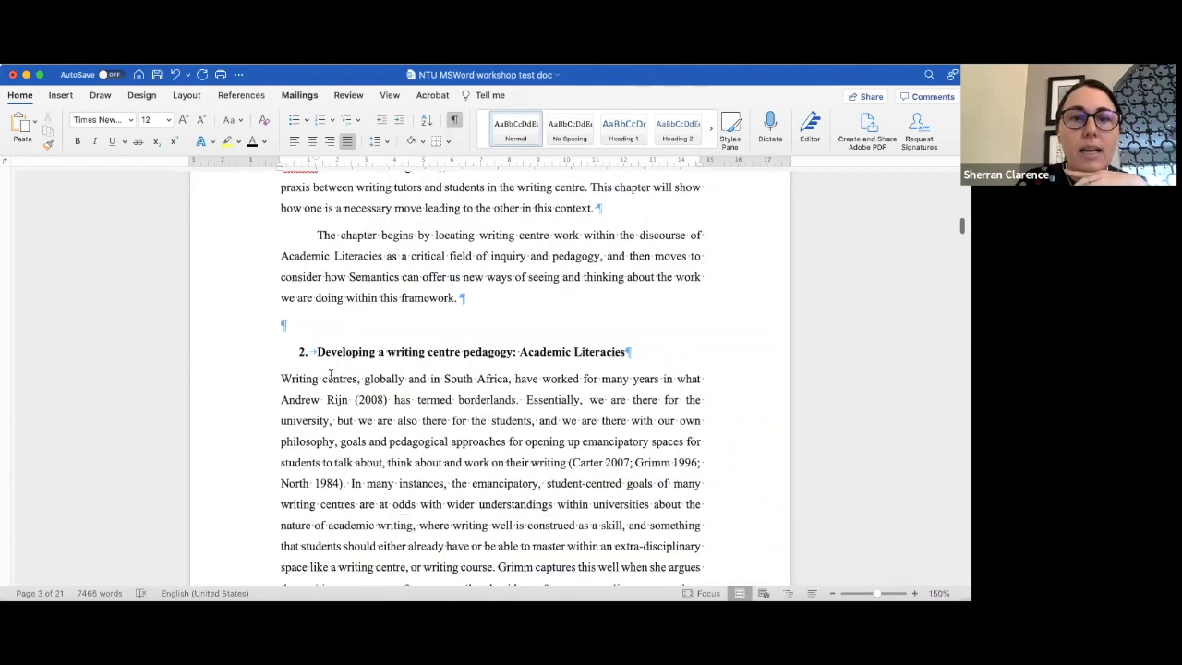
Make the current paragraph alignment, indentation and spacing the default for all documents based on the Normal template
{"action": "scroll", "coordinate": [471, 458], "scroll_direction": "down", "scroll_amount": 1}
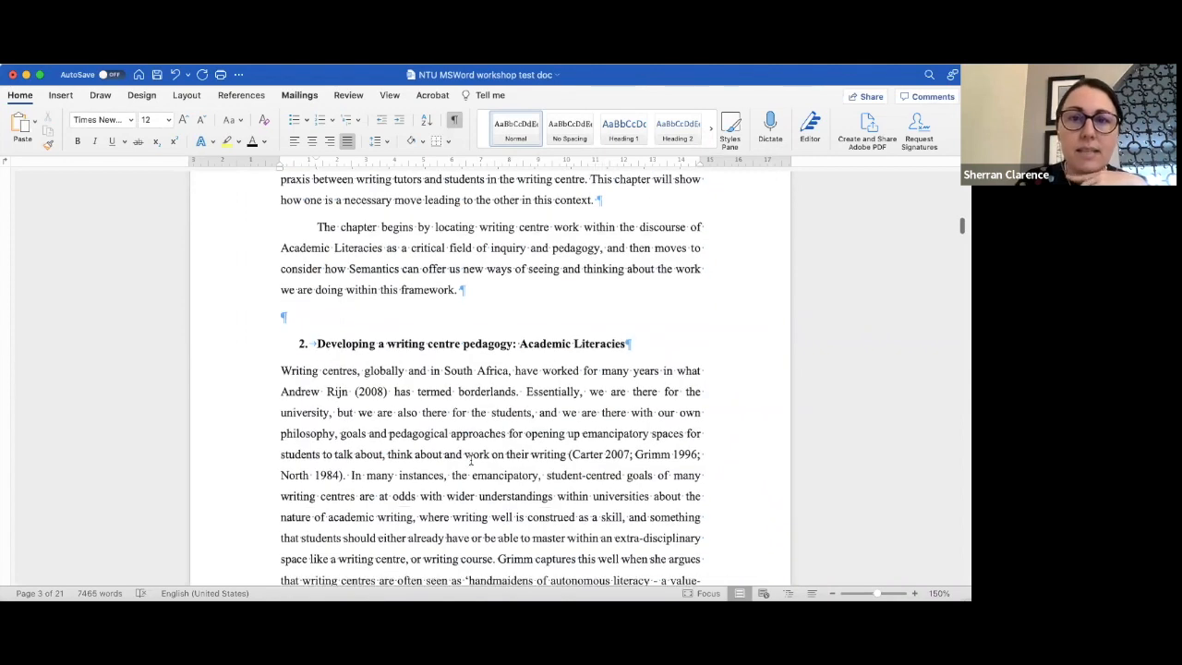
{"action": "scroll", "coordinate": [471, 459], "scroll_direction": "down", "scroll_amount": 3}
{"action": "left_click", "coordinate": [218, 57]}
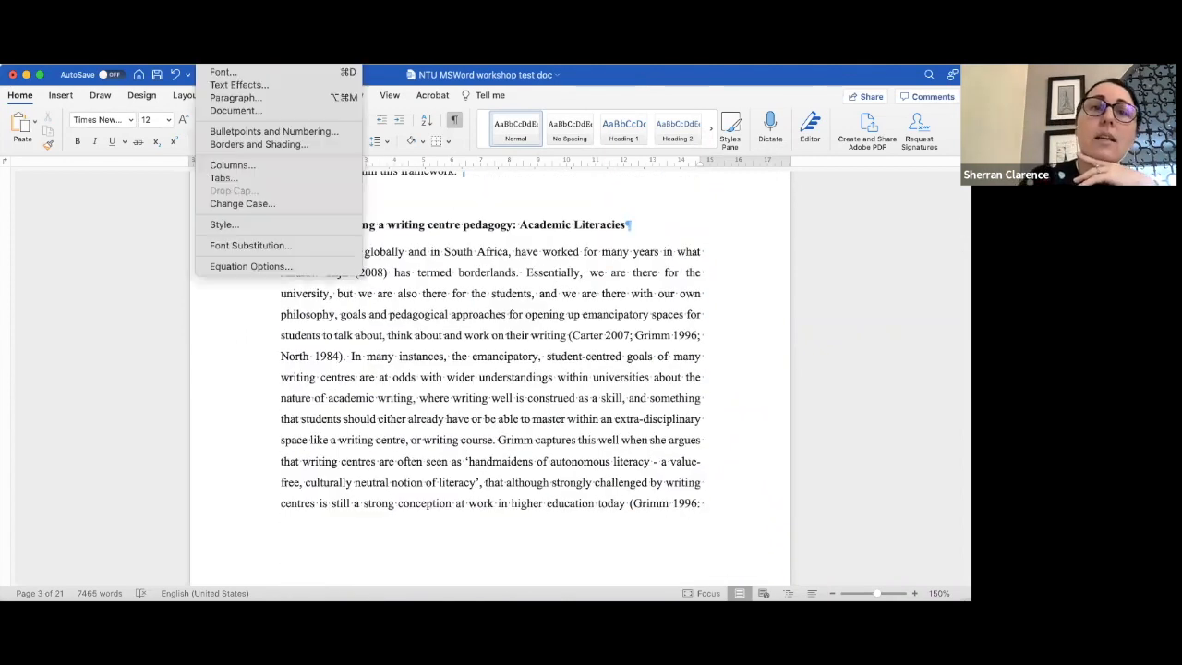
{"action": "left_click", "coordinate": [234, 99]}
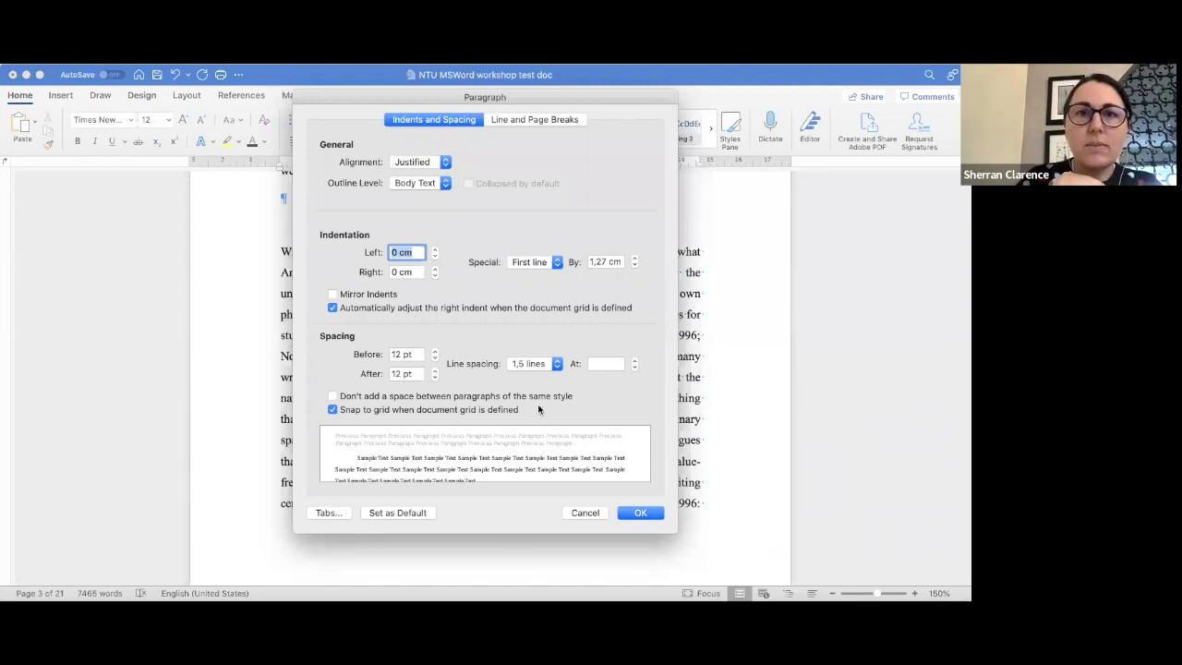
{"action": "left_click", "coordinate": [399, 513]}
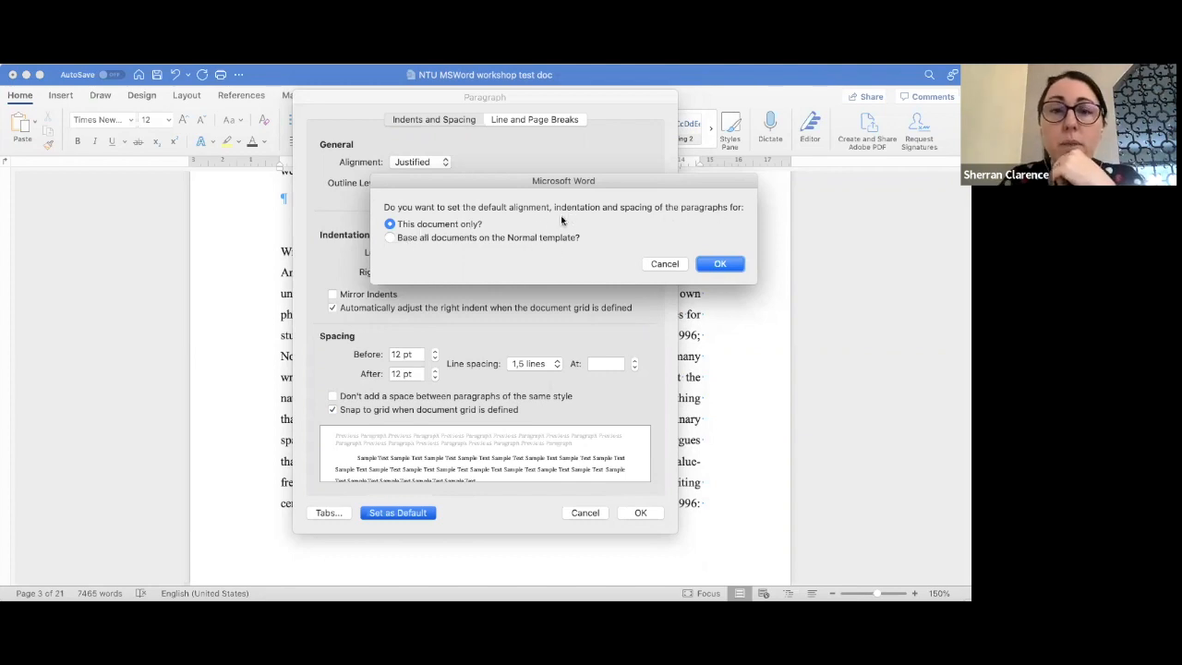
{"action": "left_click", "coordinate": [391, 238]}
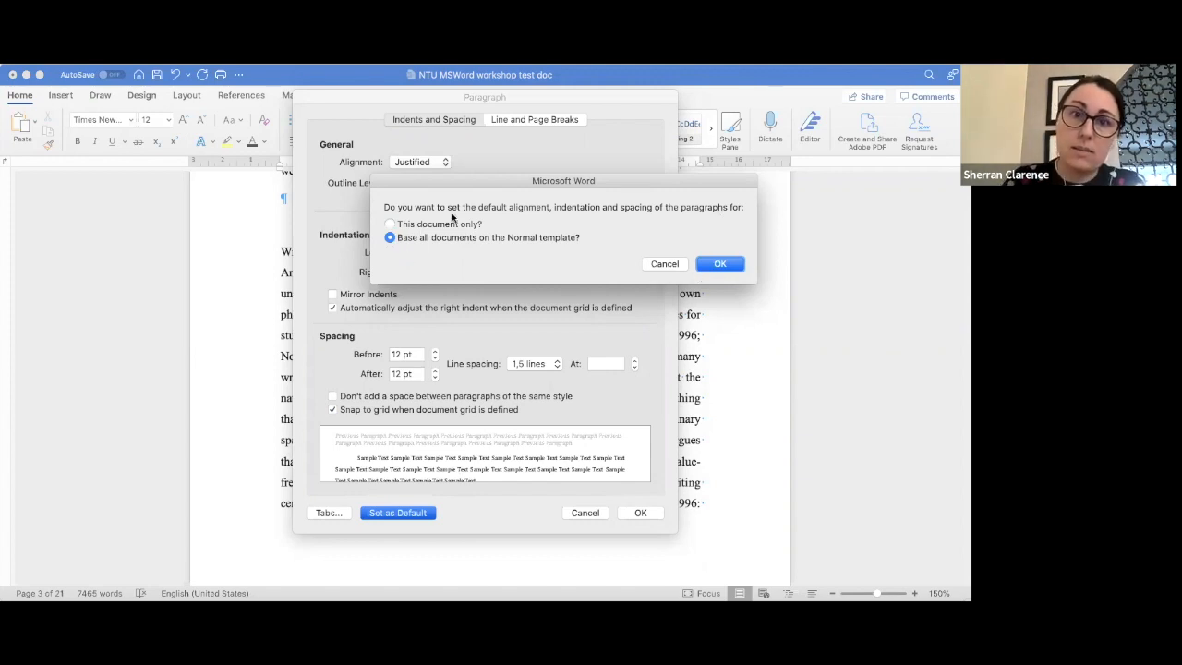
{"action": "left_click", "coordinate": [391, 223]}
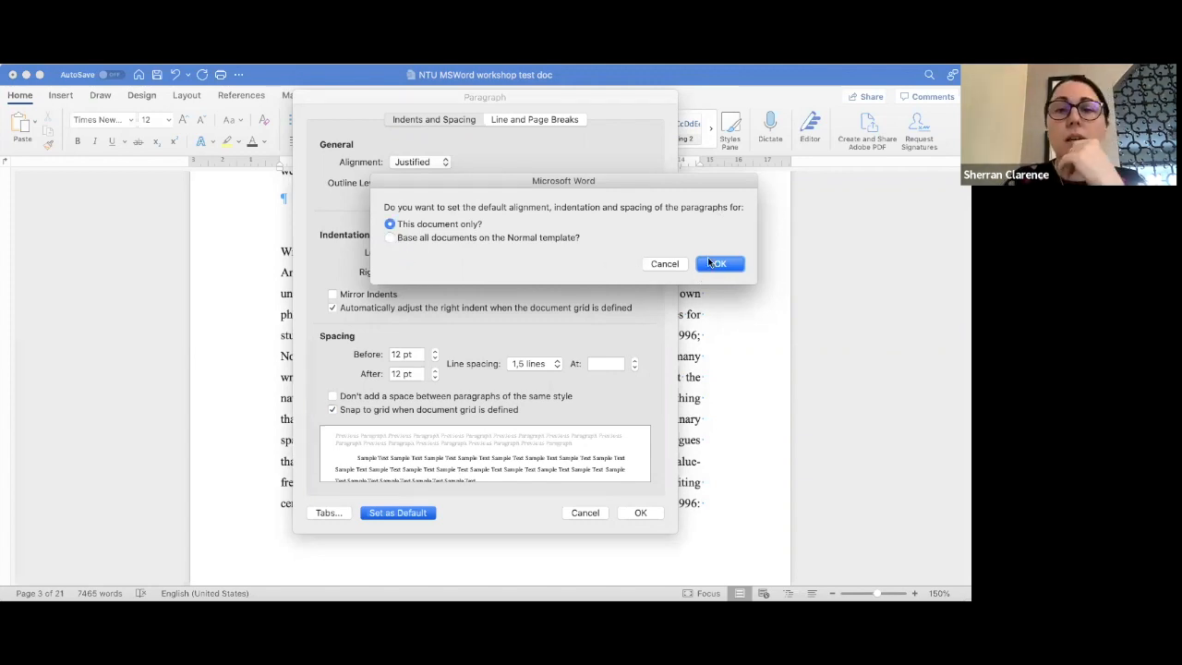
{"action": "left_click", "coordinate": [389, 238]}
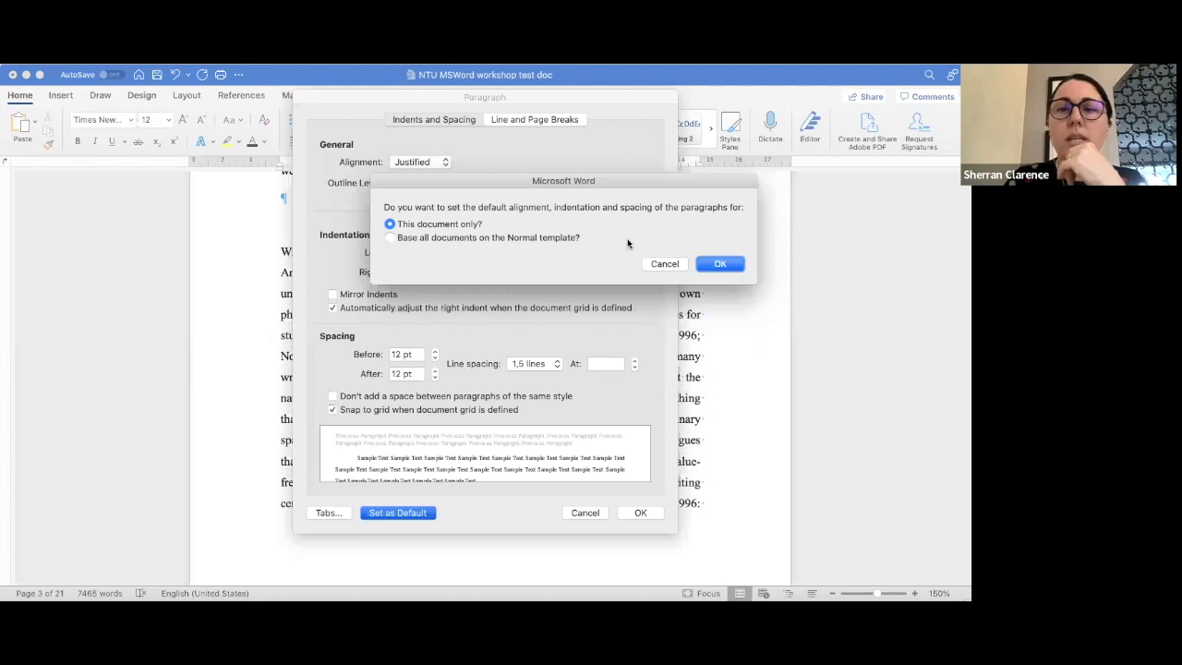
{"action": "left_click", "coordinate": [729, 265]}
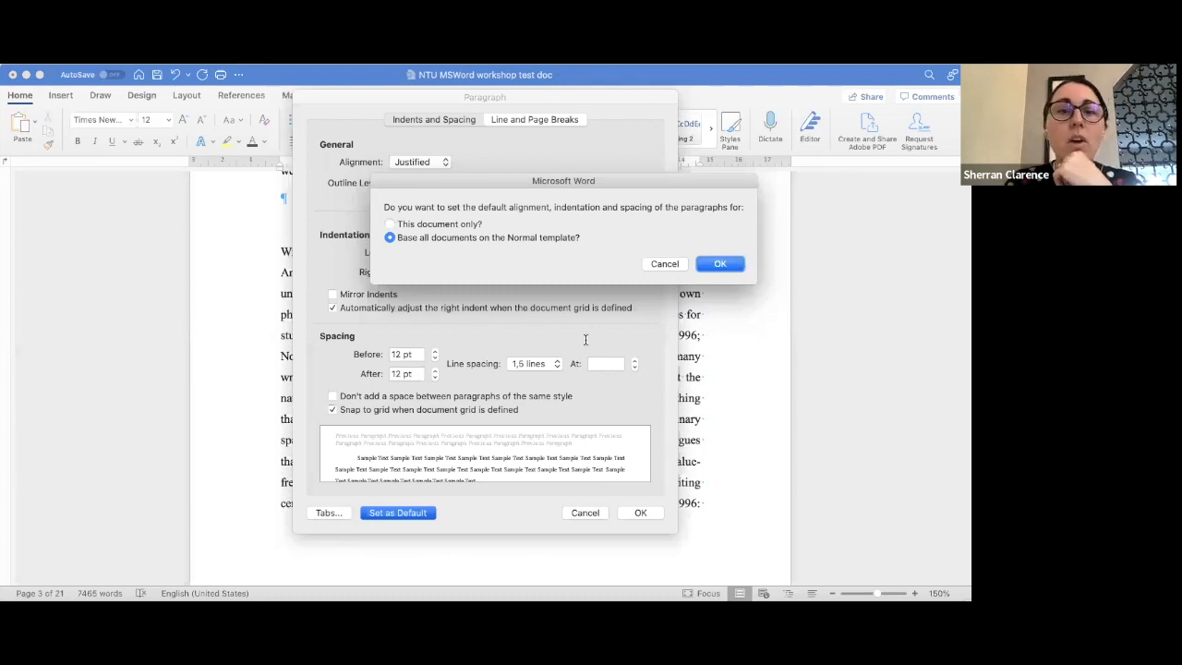
Remove the first-line indent from the two footnotes on the chapter's first page
{"action": "scroll", "coordinate": [531, 401], "scroll_direction": "up", "scroll_amount": 5}
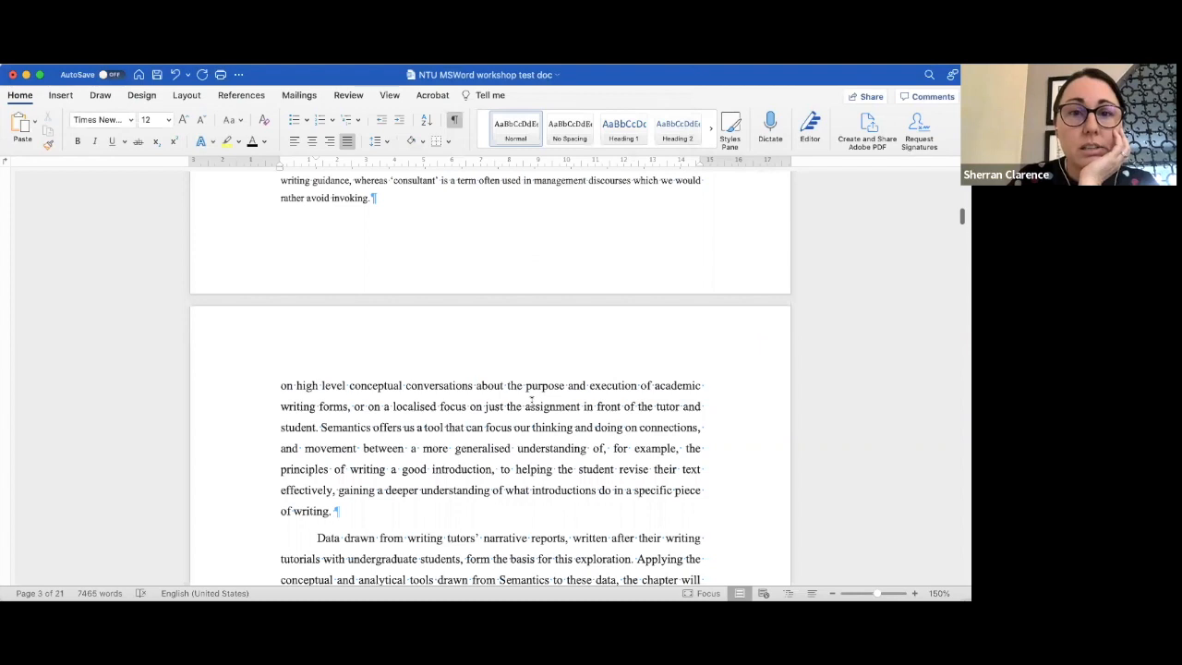
{"action": "scroll", "coordinate": [531, 401], "scroll_direction": "up", "scroll_amount": 10}
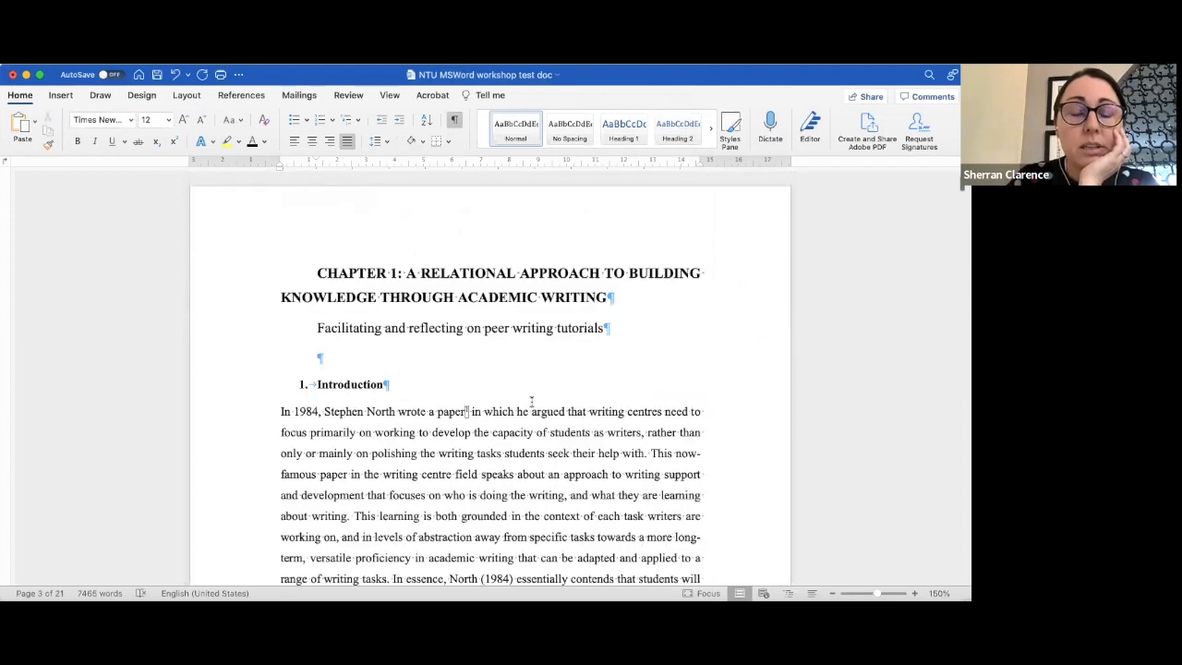
{"action": "scroll", "coordinate": [530, 400], "scroll_direction": "down", "scroll_amount": 3}
{"action": "scroll", "coordinate": [531, 402], "scroll_direction": "up", "scroll_amount": 2}
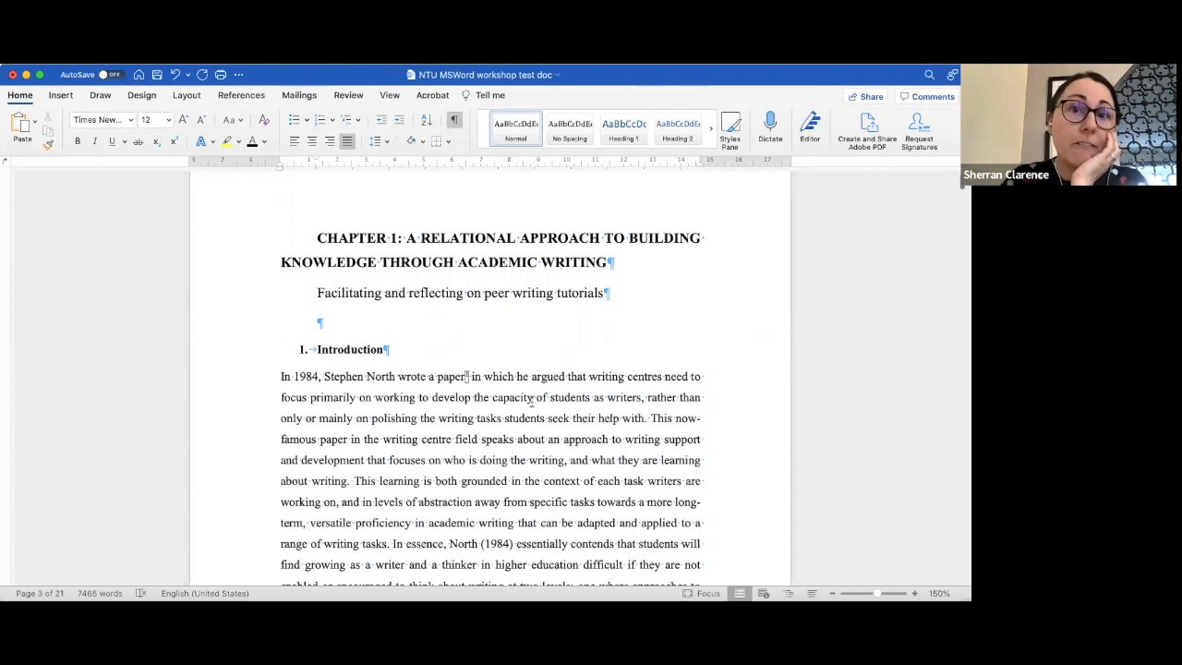
{"action": "scroll", "coordinate": [531, 399], "scroll_direction": "down", "scroll_amount": 10}
{"action": "scroll", "coordinate": [530, 401], "scroll_direction": "down", "scroll_amount": 2}
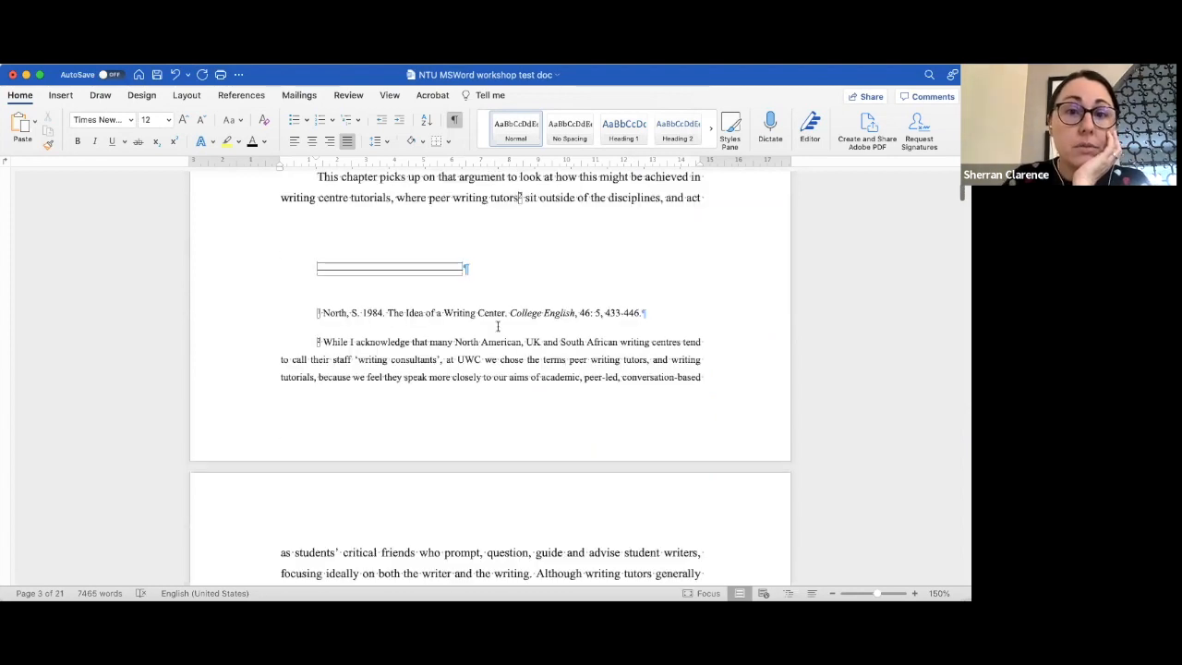
{"action": "scroll", "coordinate": [496, 325], "scroll_direction": "up", "scroll_amount": 3}
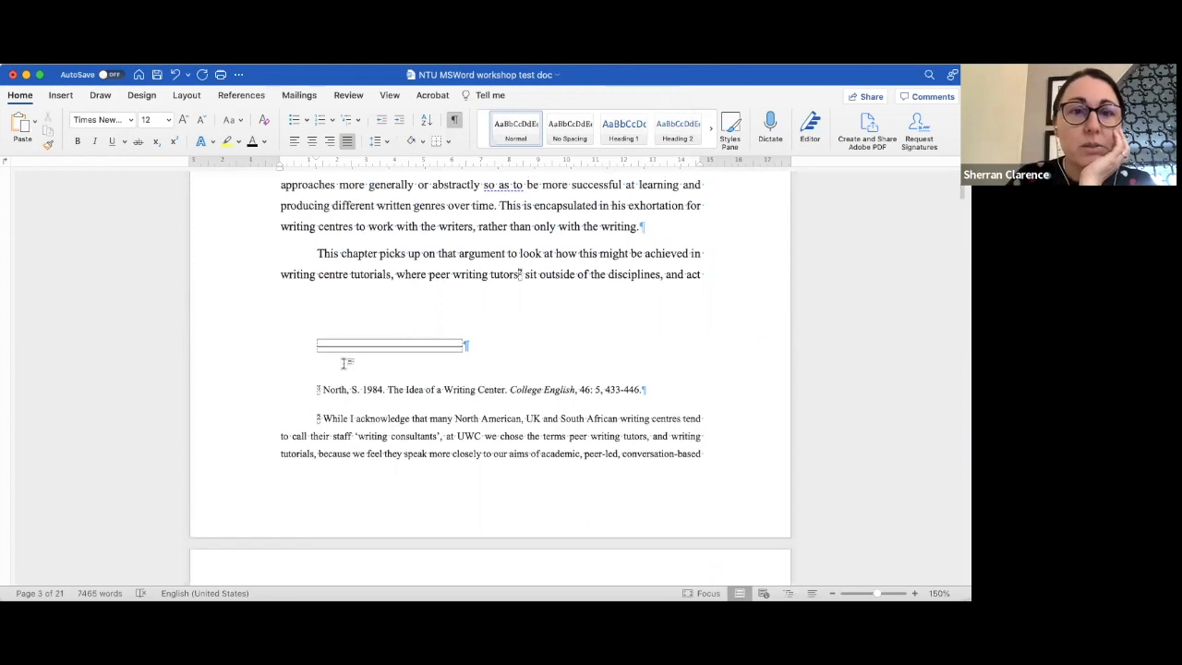
{"action": "left_click", "coordinate": [311, 389]}
{"action": "key", "text": "BackSpace"}
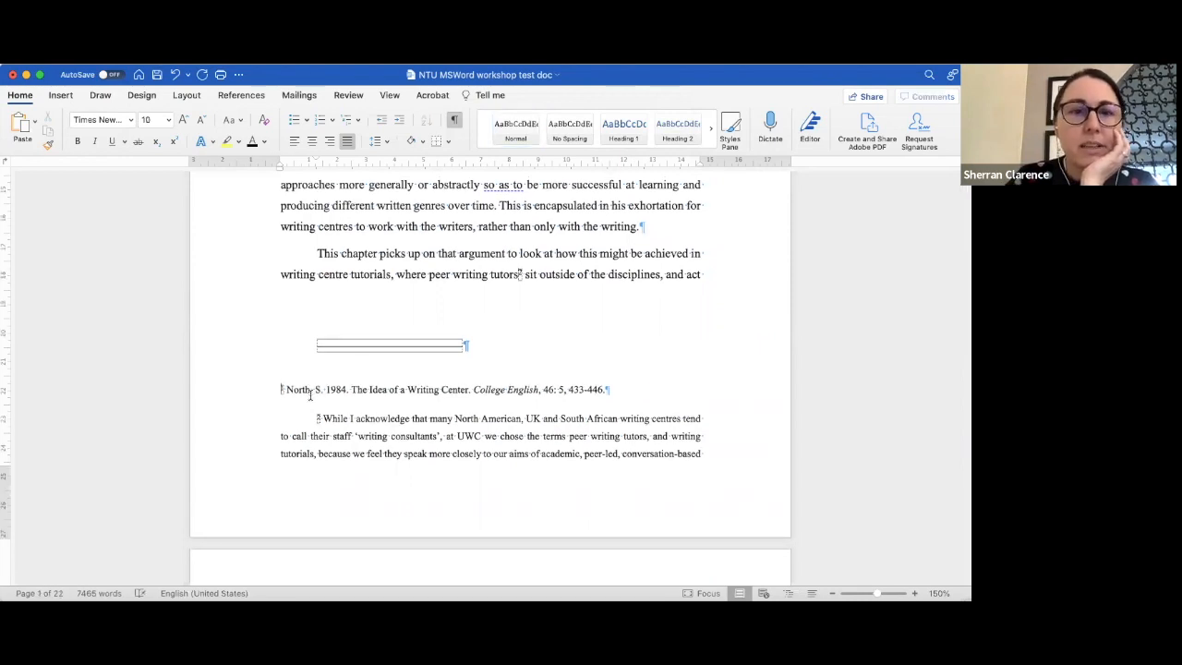
{"action": "left_click", "coordinate": [310, 418]}
{"action": "key", "text": "BackSpace"}
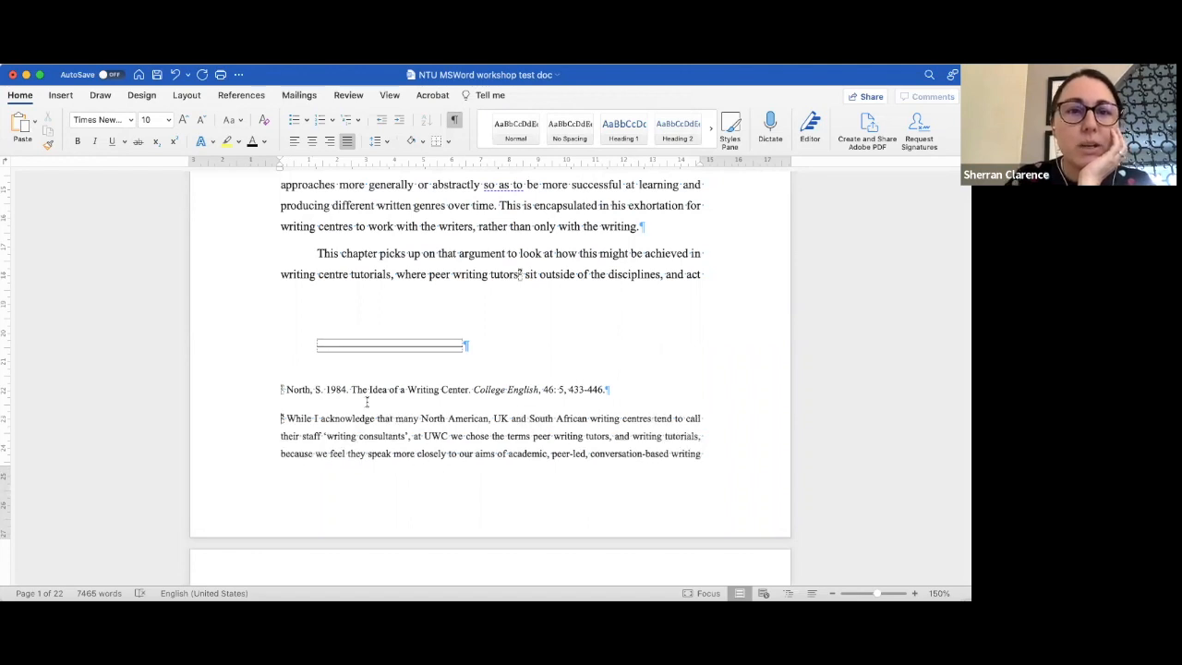
Remove the first-line indent from the chapter title and from the subtitle below it
{"action": "scroll", "coordinate": [366, 401], "scroll_direction": "up", "scroll_amount": 5}
{"action": "scroll", "coordinate": [330, 288], "scroll_direction": "up", "scroll_amount": 10}
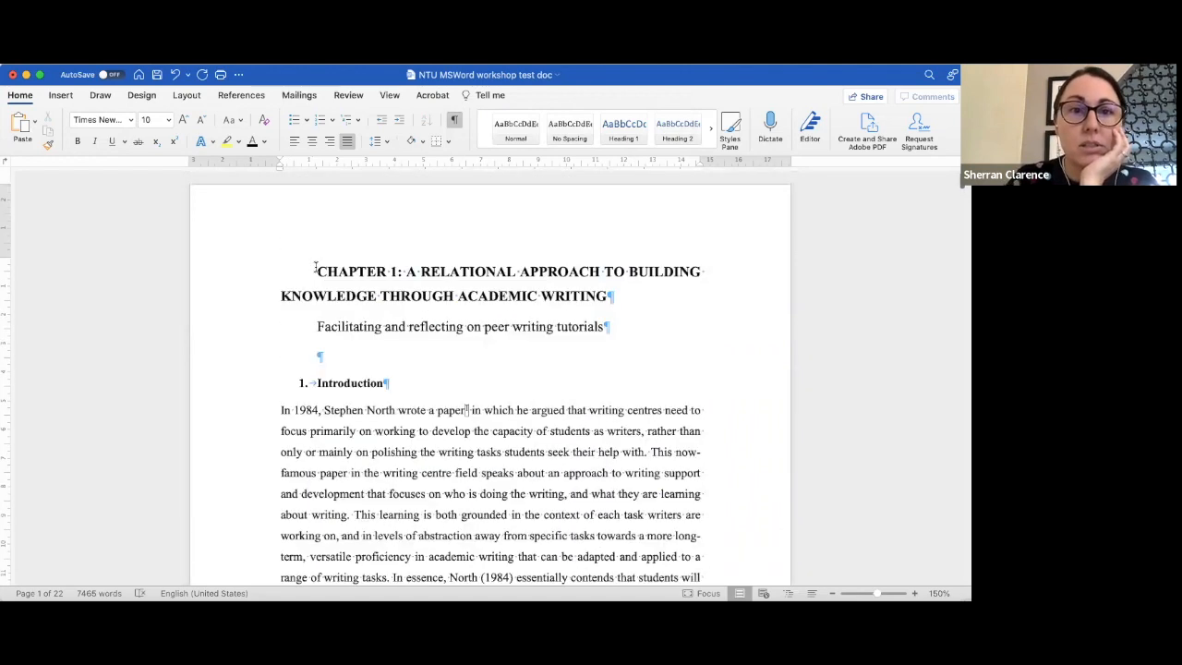
{"action": "left_click", "coordinate": [312, 271]}
{"action": "key", "text": "BackSpace"}
{"action": "left_click", "coordinate": [311, 326]}
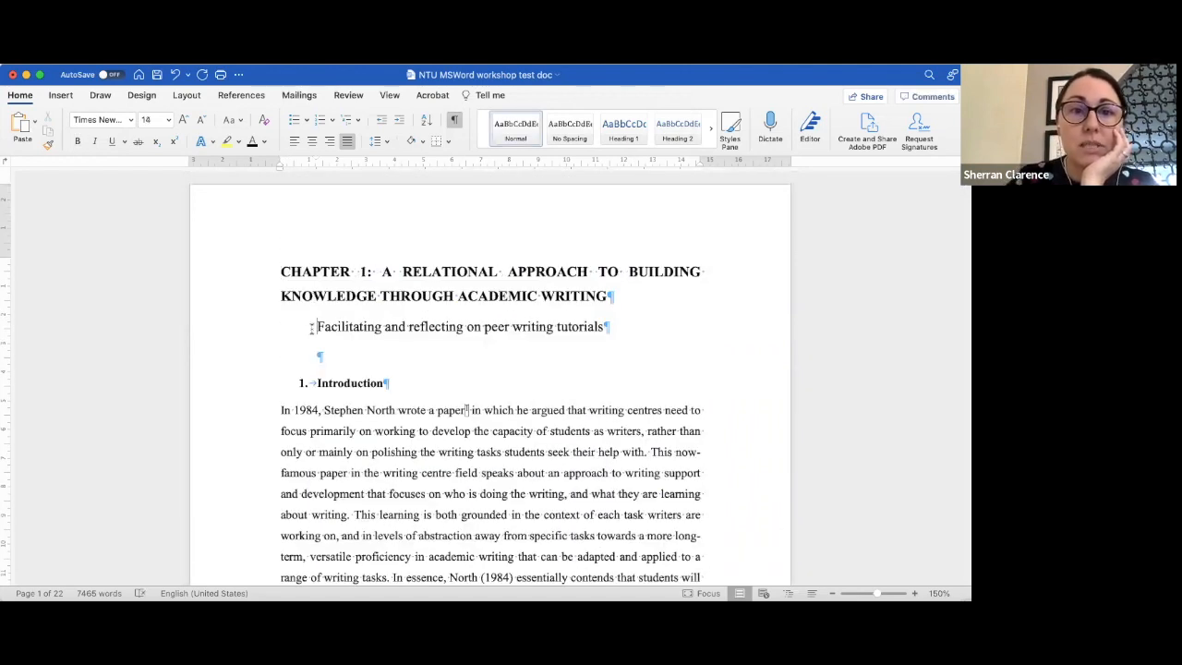
{"action": "key", "text": "BackSpace"}
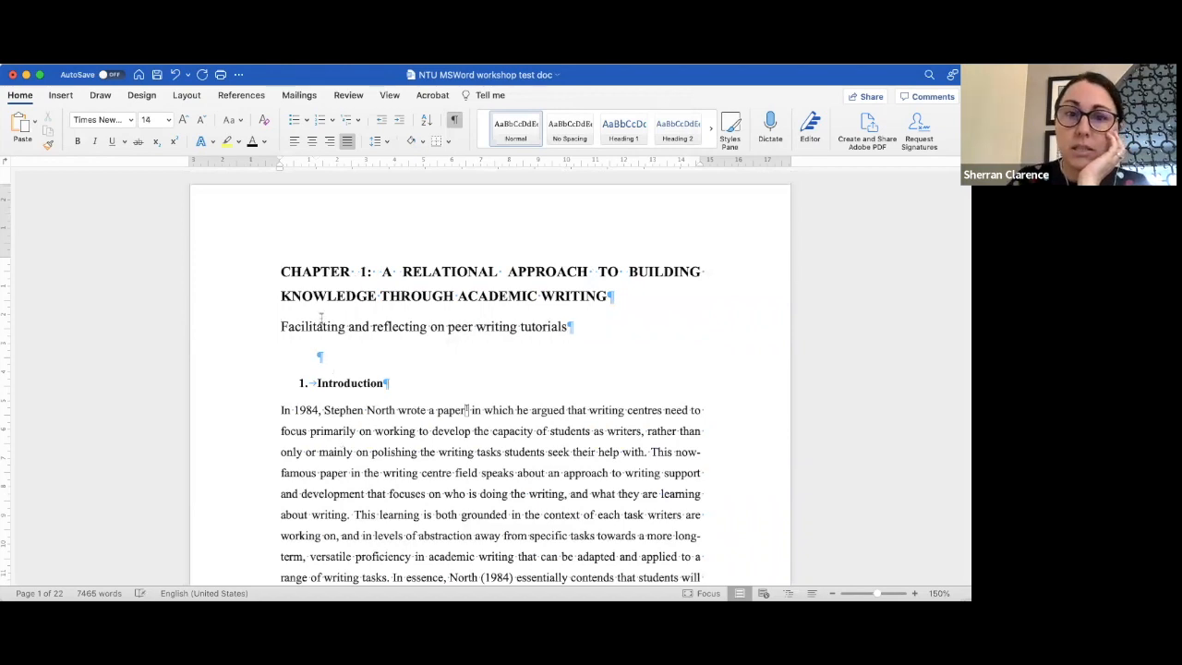
Remove the first-line indent from the opening paragraph under heading 2, "Developing a writing centre pedagogy: Academic Literacies"
{"action": "scroll", "coordinate": [342, 442], "scroll_direction": "down", "scroll_amount": 10}
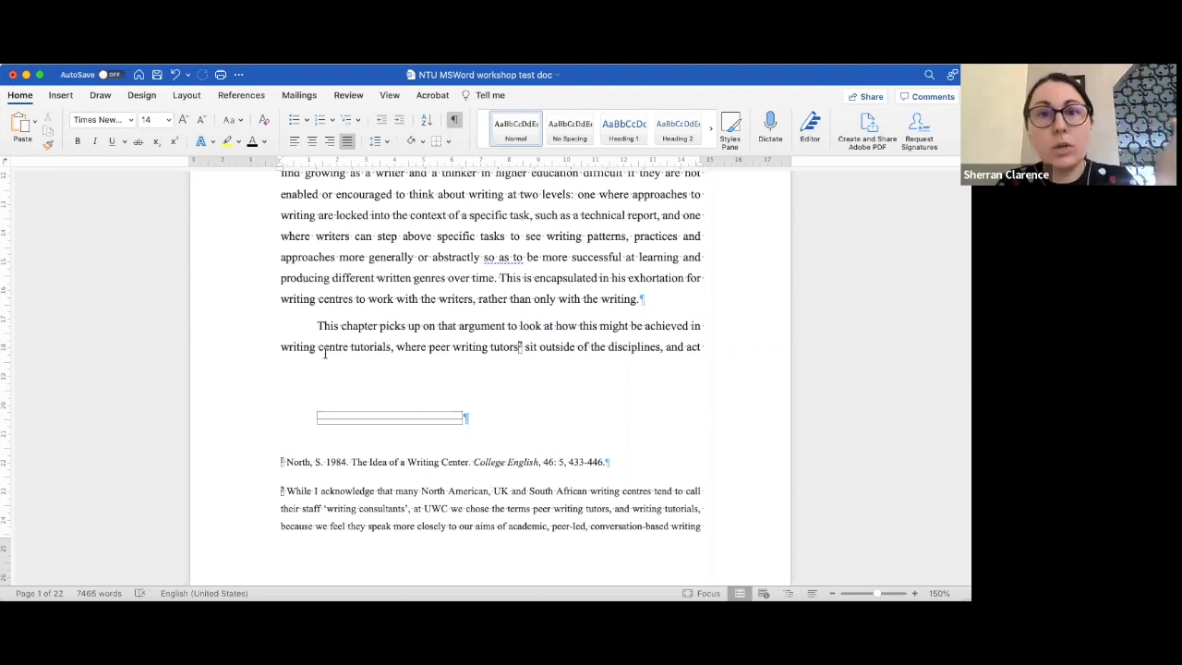
{"action": "scroll", "coordinate": [325, 354], "scroll_direction": "down", "scroll_amount": 15}
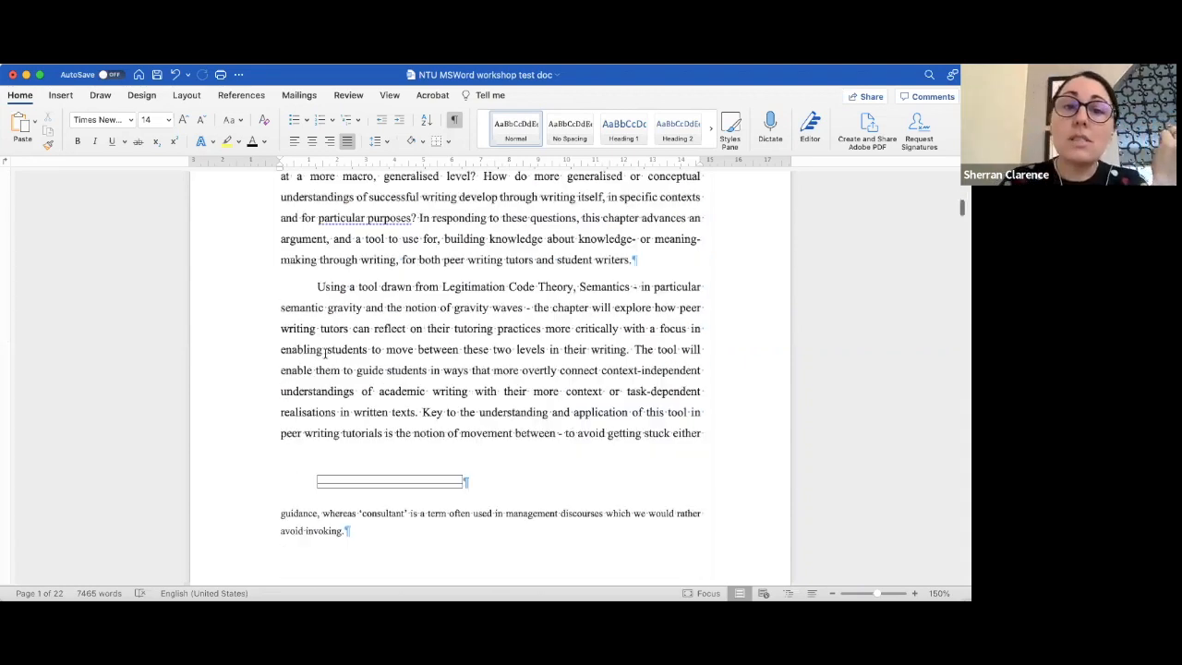
{"action": "scroll", "coordinate": [325, 353], "scroll_direction": "down", "scroll_amount": 4}
{"action": "scroll", "coordinate": [325, 353], "scroll_direction": "down", "scroll_amount": 5}
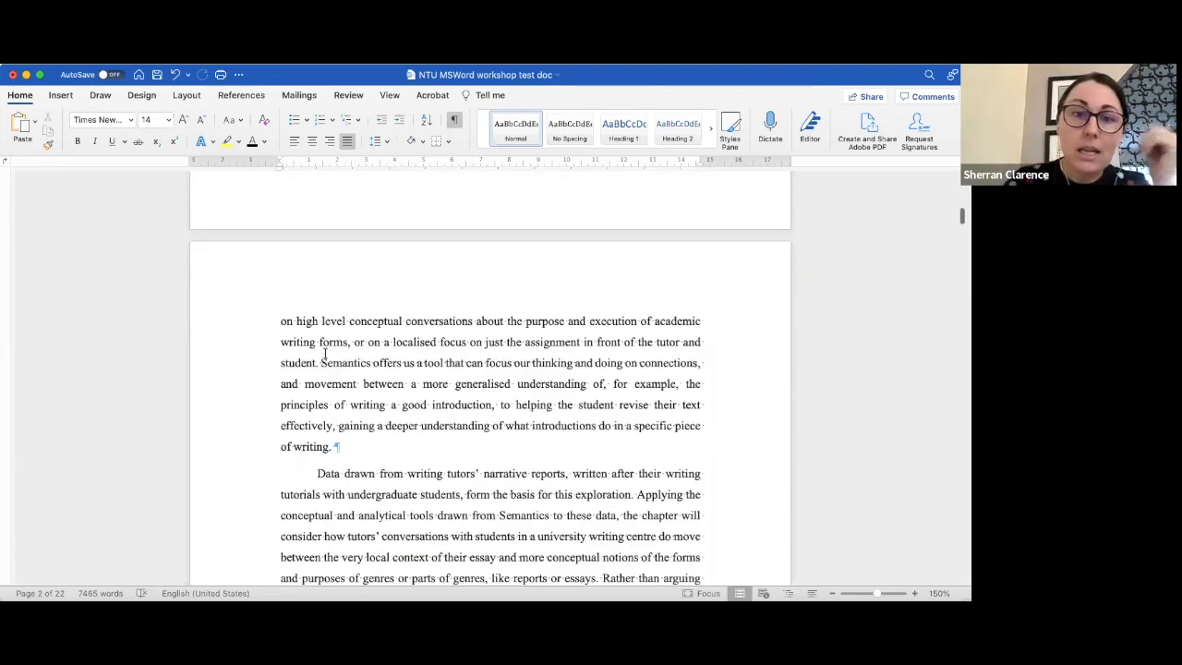
{"action": "scroll", "coordinate": [314, 420], "scroll_direction": "down", "scroll_amount": 3}
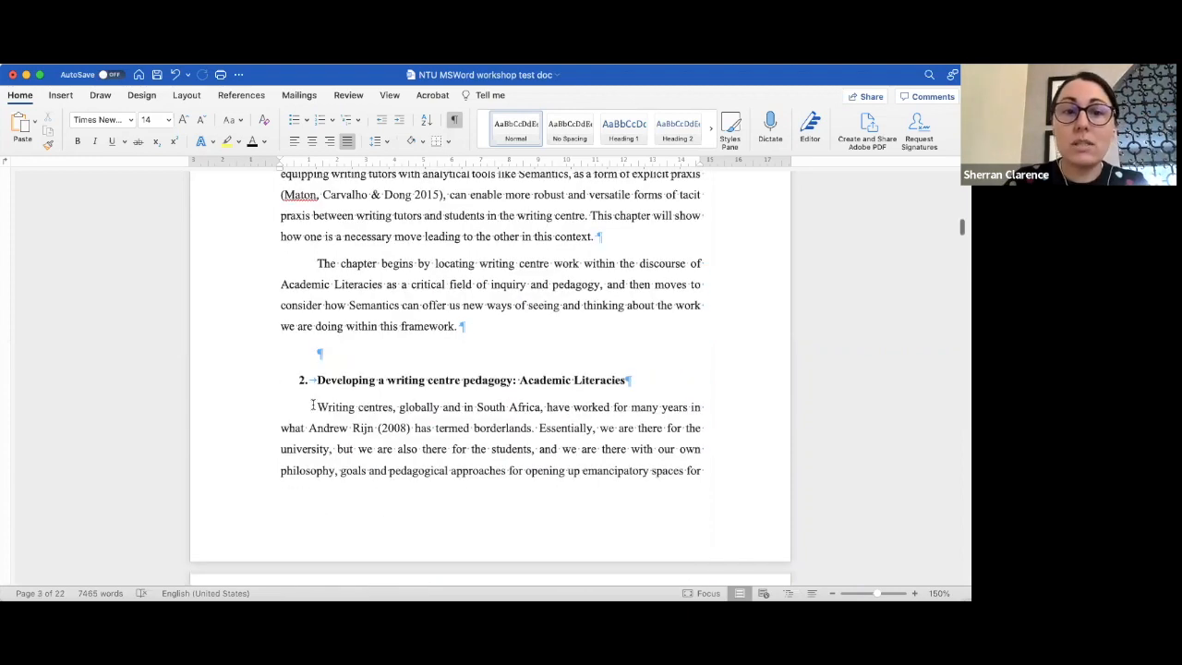
{"action": "left_click", "coordinate": [312, 406]}
{"action": "key", "text": "BackSpace"}
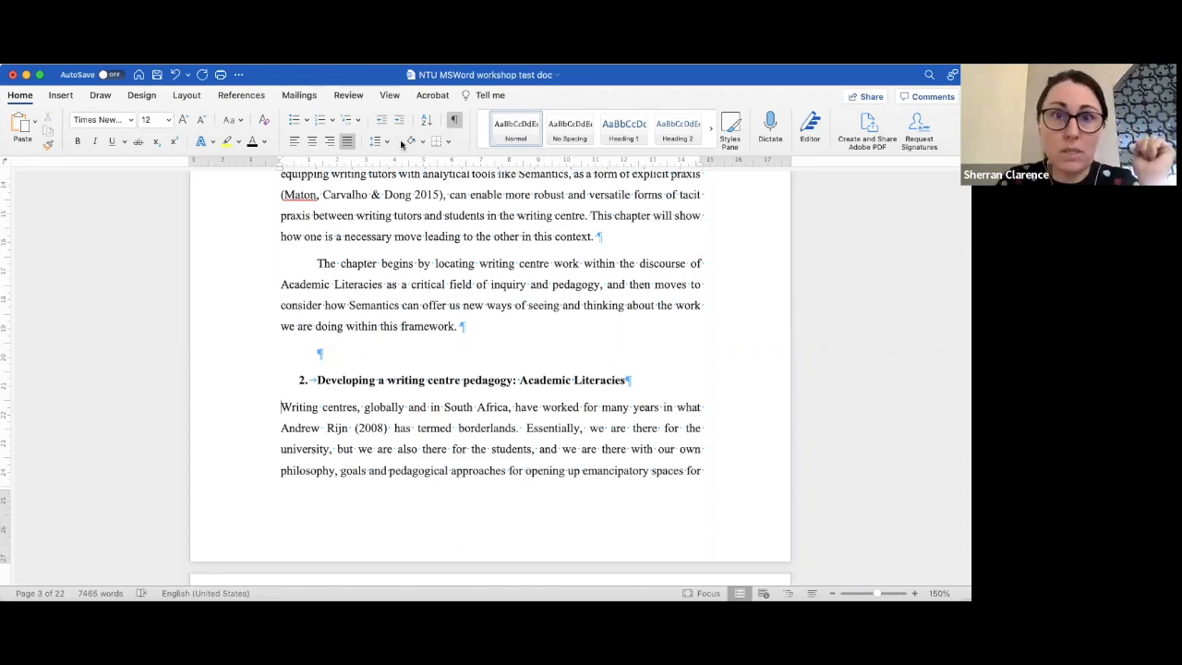
Enable Keep with next and Keep lines together in the pagination settings of the current paragraph
{"action": "scroll", "coordinate": [438, 260], "scroll_direction": "up", "scroll_amount": 1}
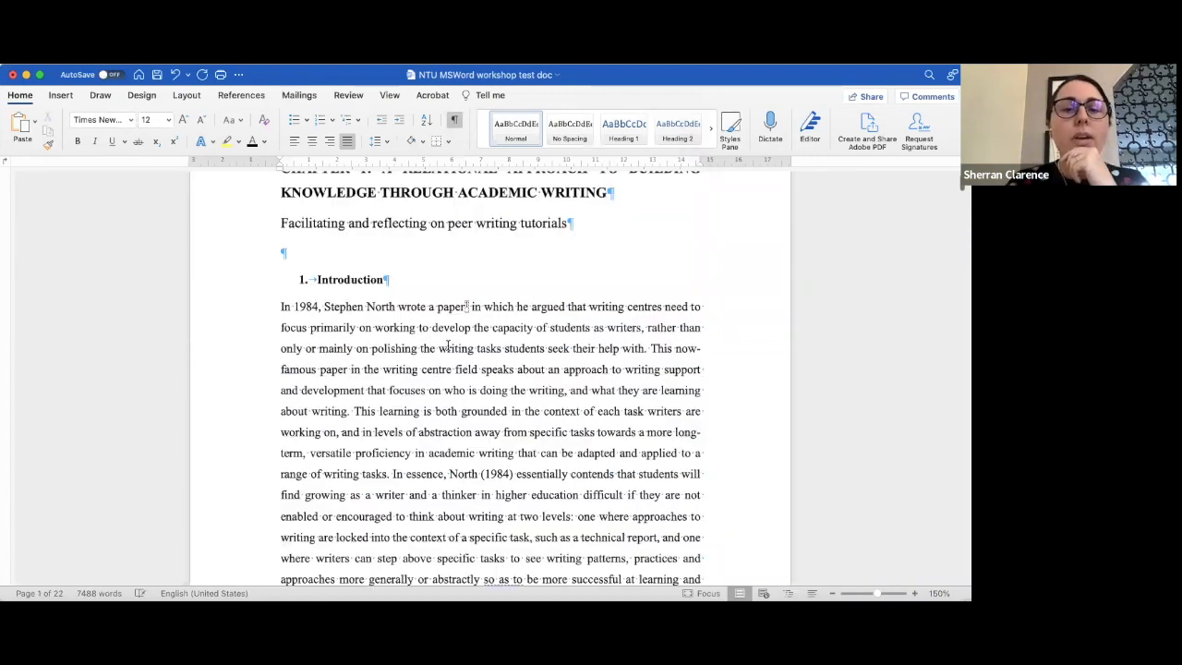
{"action": "scroll", "coordinate": [448, 348], "scroll_direction": "down", "scroll_amount": 2}
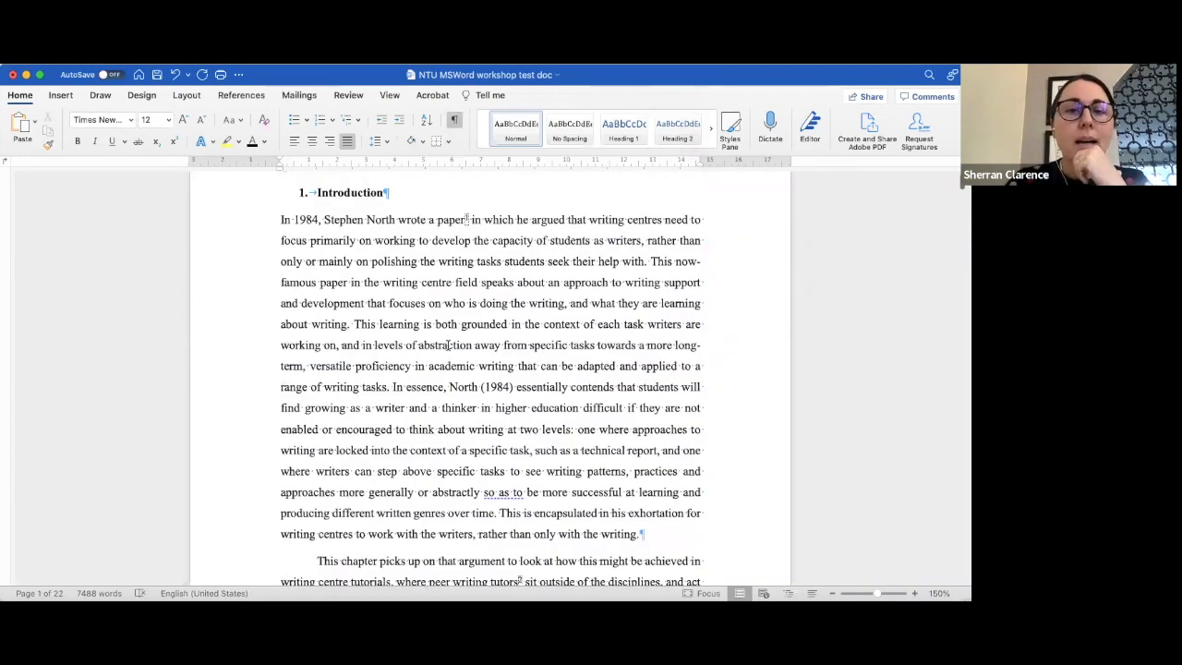
{"action": "scroll", "coordinate": [427, 389], "scroll_direction": "down", "scroll_amount": 8}
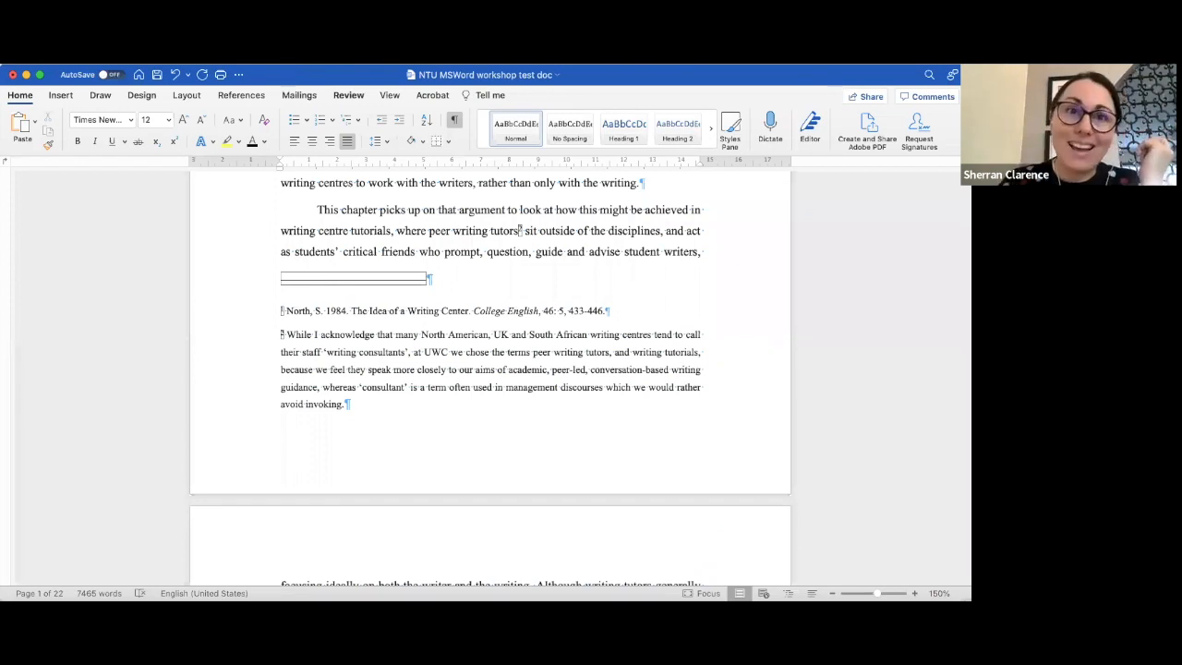
{"action": "left_click", "coordinate": [220, 58]}
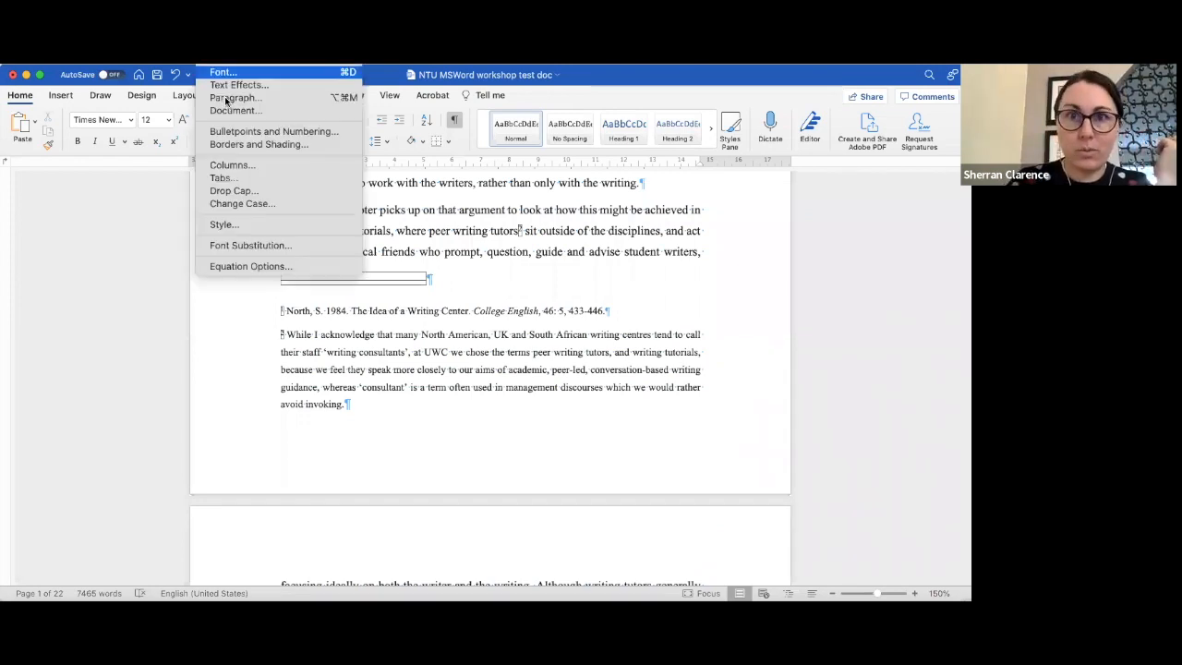
{"action": "left_click", "coordinate": [227, 98]}
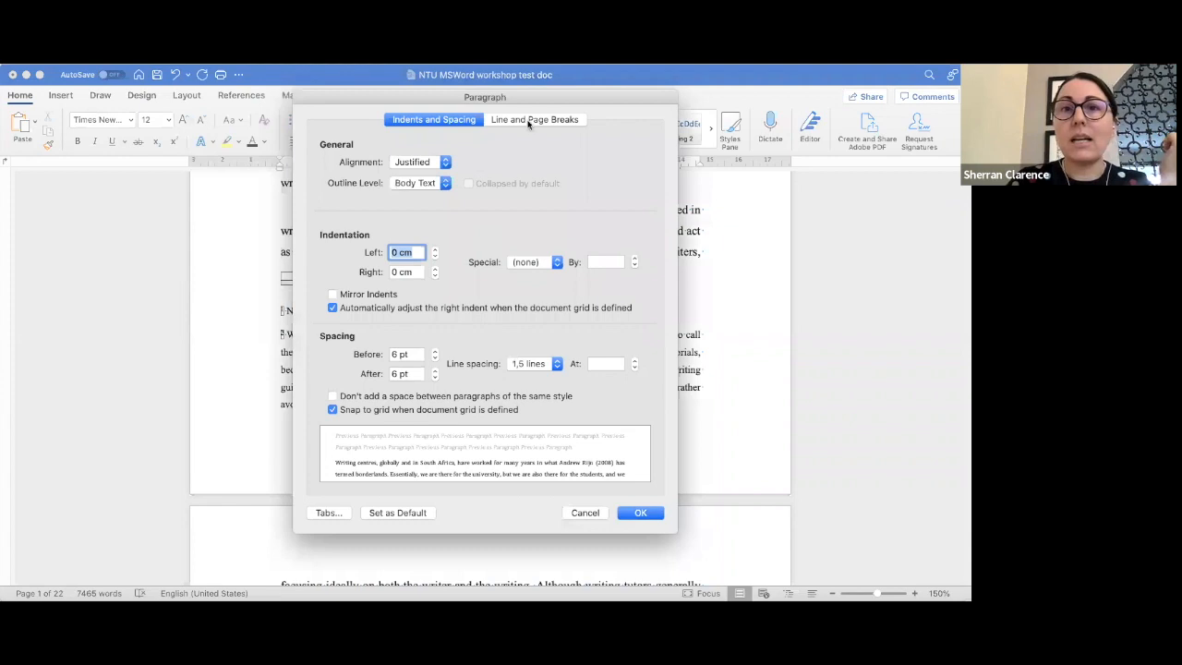
{"action": "left_click", "coordinate": [532, 120]}
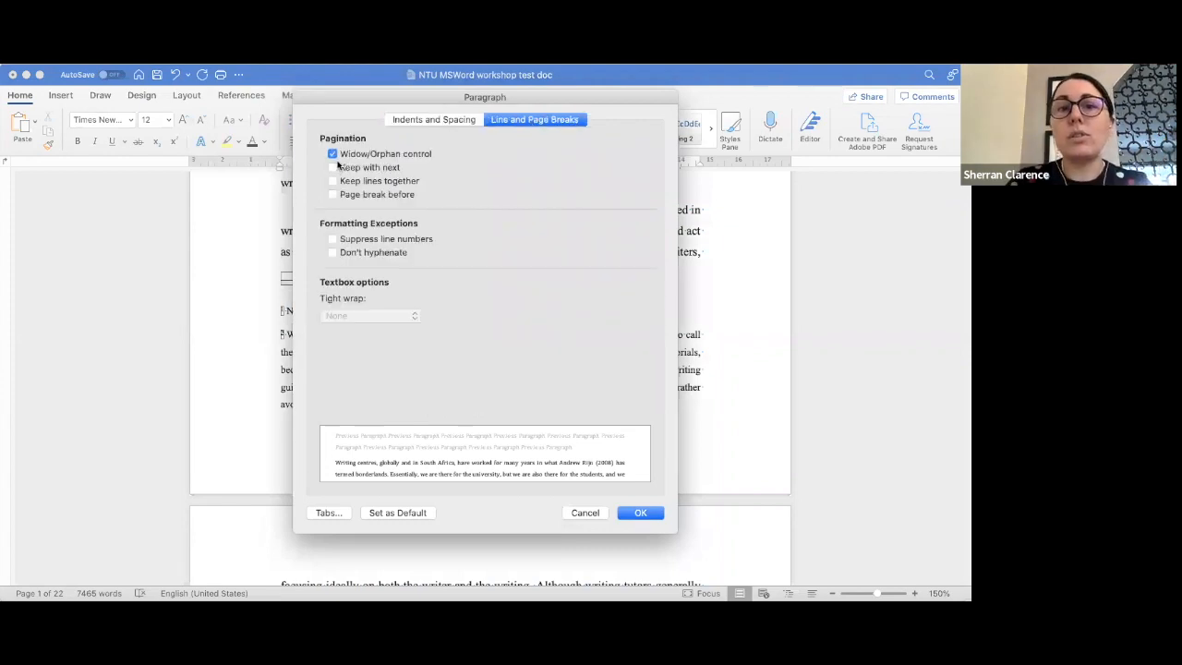
{"action": "left_click", "coordinate": [332, 168]}
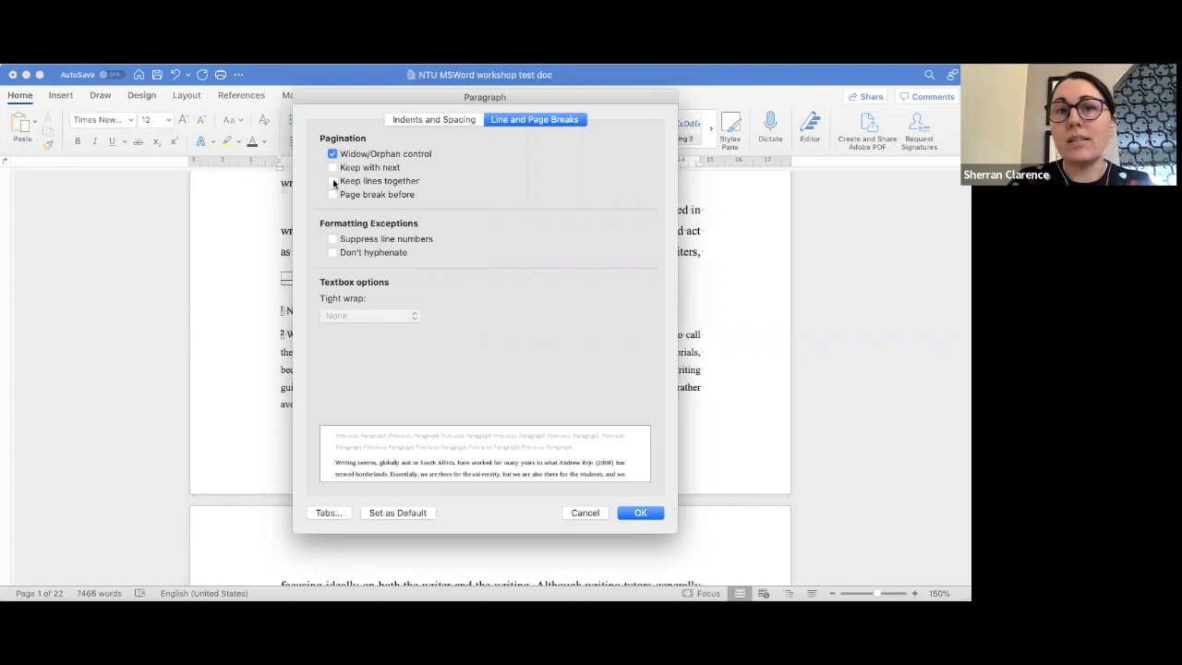
{"action": "left_click", "coordinate": [332, 181]}
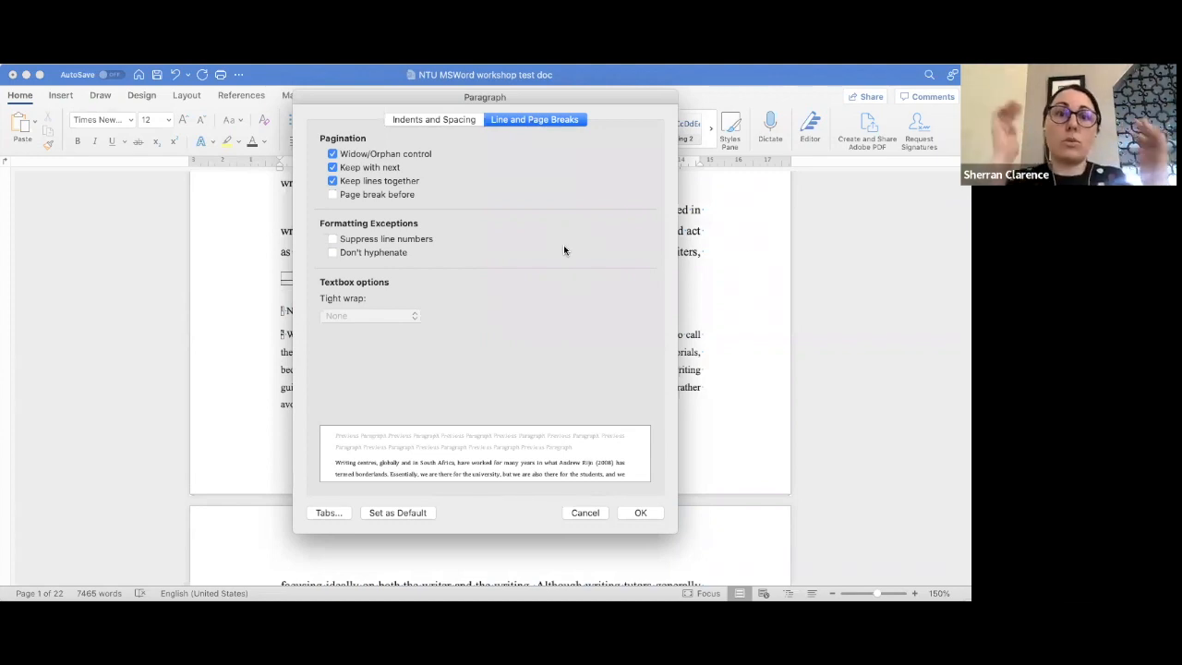
Make the paragraph settings with the new pagination options the default for all documents based on the Normal template
{"action": "left_click", "coordinate": [399, 514]}
{"action": "left_click", "coordinate": [390, 237]}
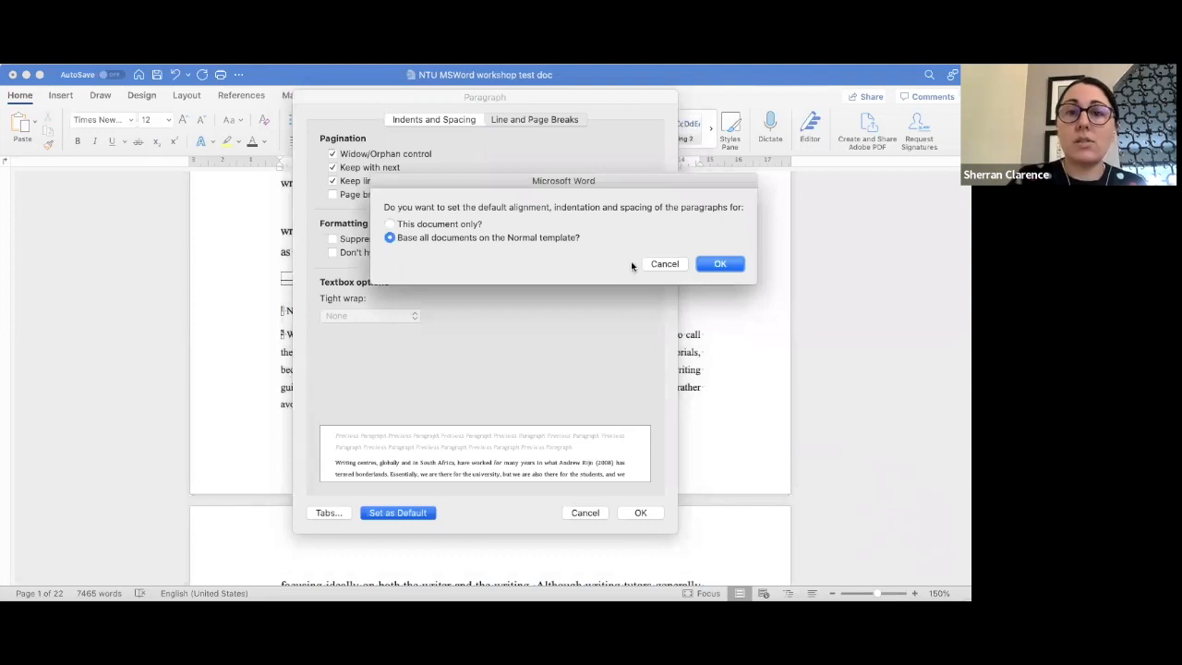
{"action": "left_click", "coordinate": [717, 264]}
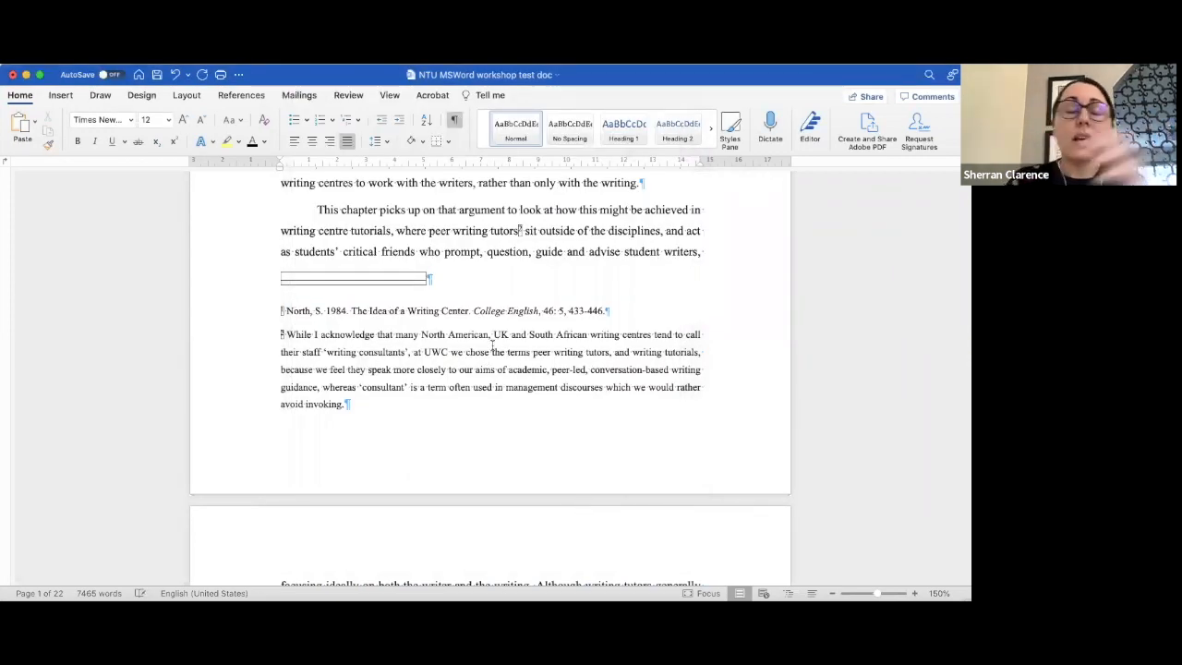